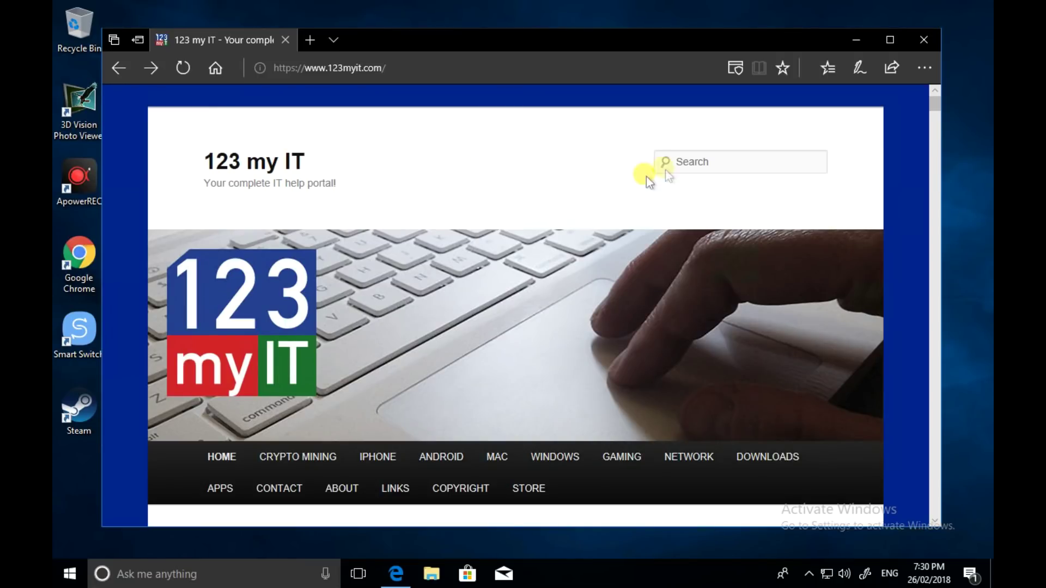
left_click(702, 158)
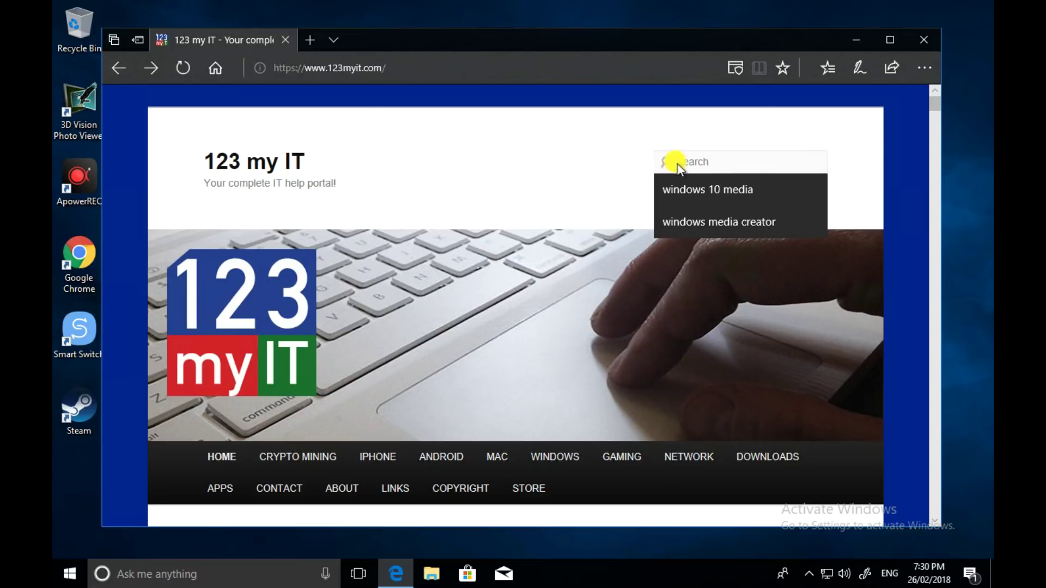
left_click(704, 159)
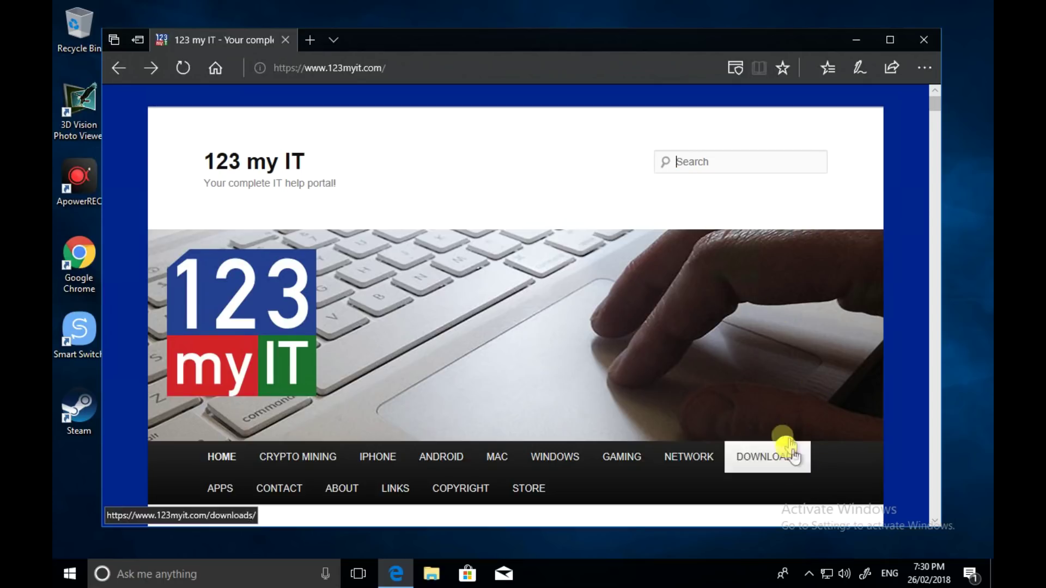
left_click(700, 163)
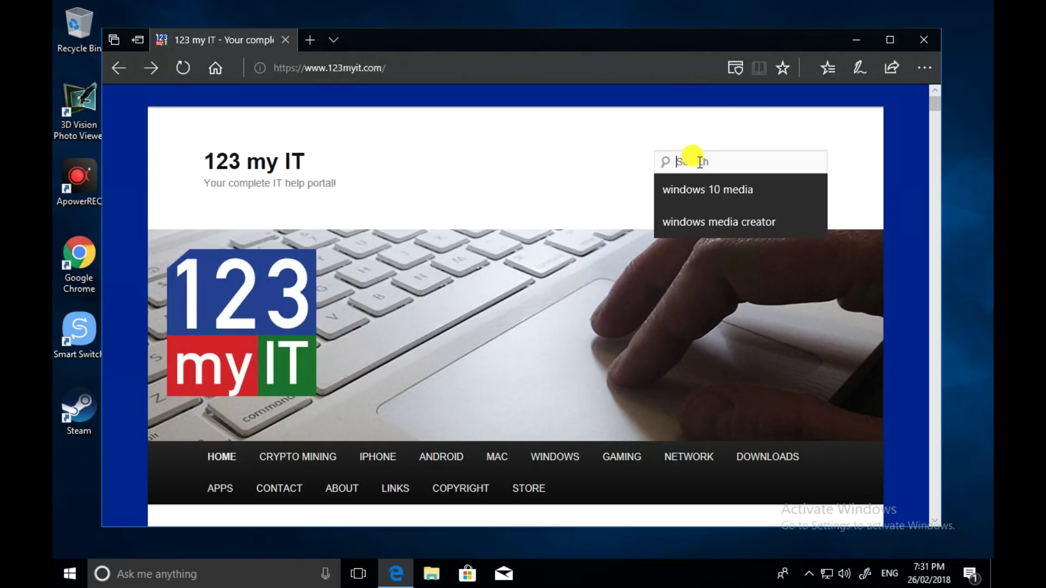
left_click(600, 166)
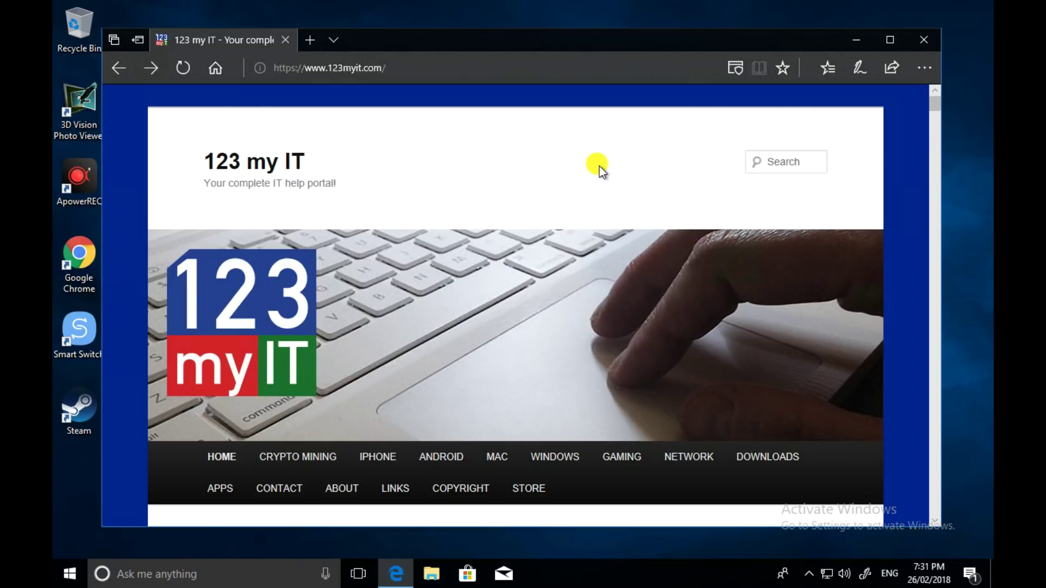
Open the Software page of the site's Store section and look through the Windows 10 editions offered there.
scroll(599, 169, "down", 5)
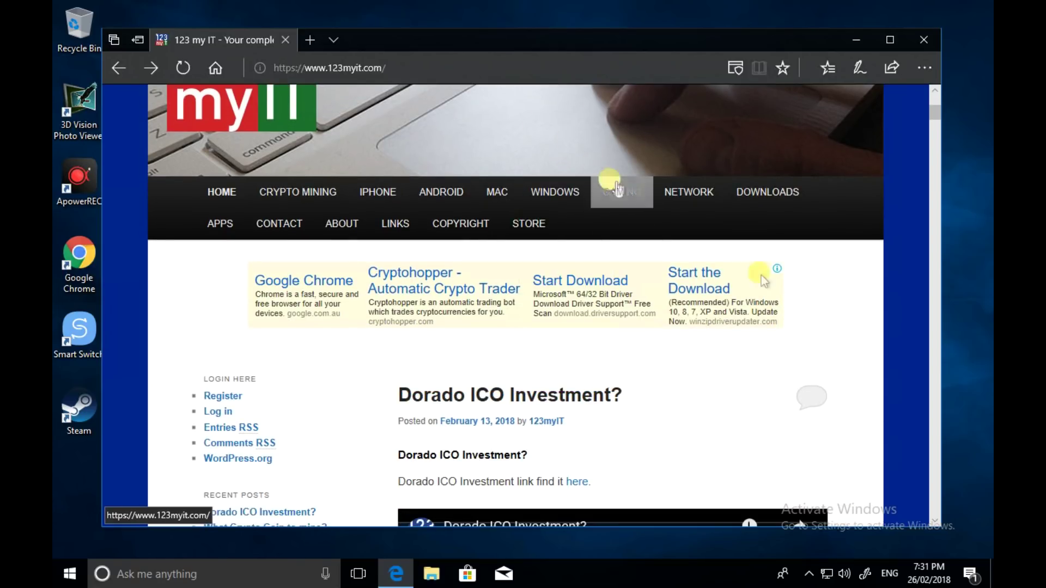
mouse_move(530, 224)
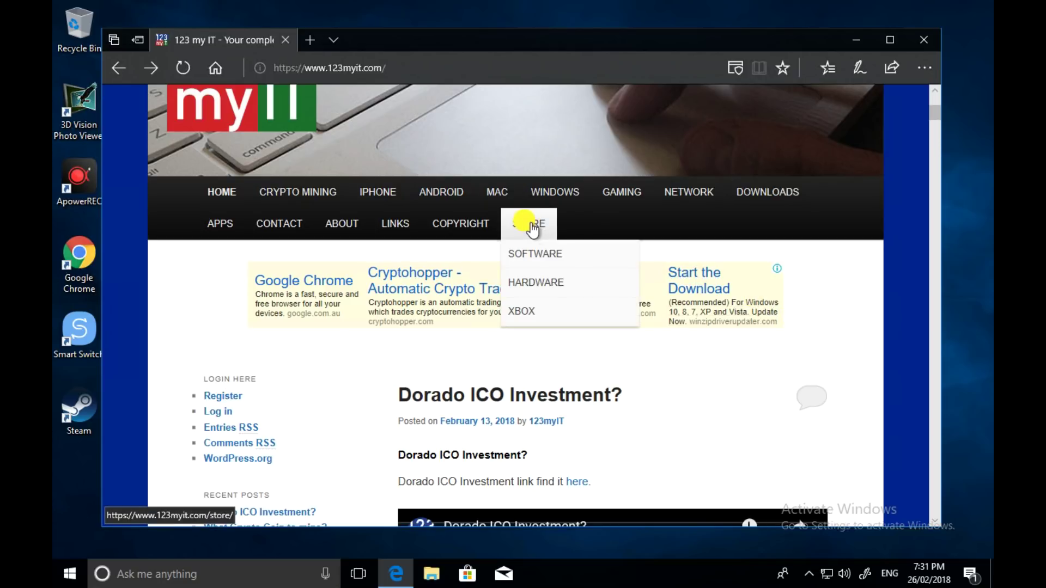
left_click(530, 261)
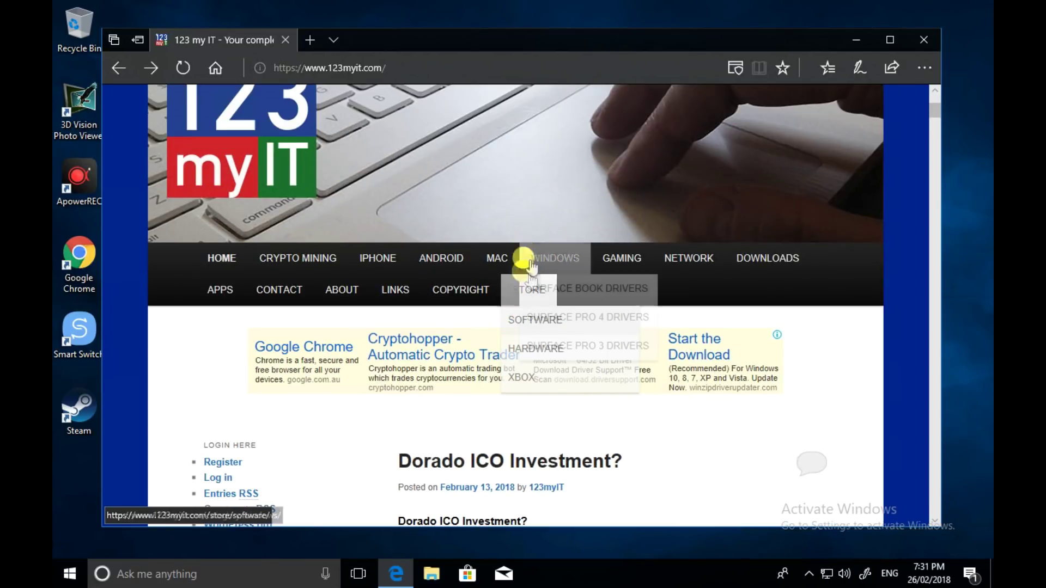
scroll(707, 253, "down", 5)
scroll(707, 253, "up", 2)
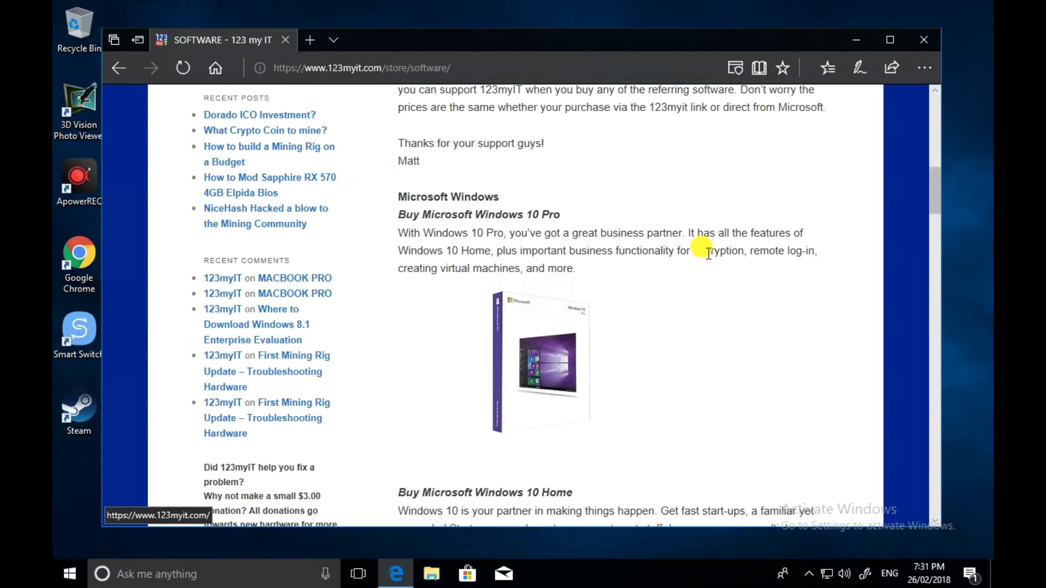
scroll(548, 364, "down", 8)
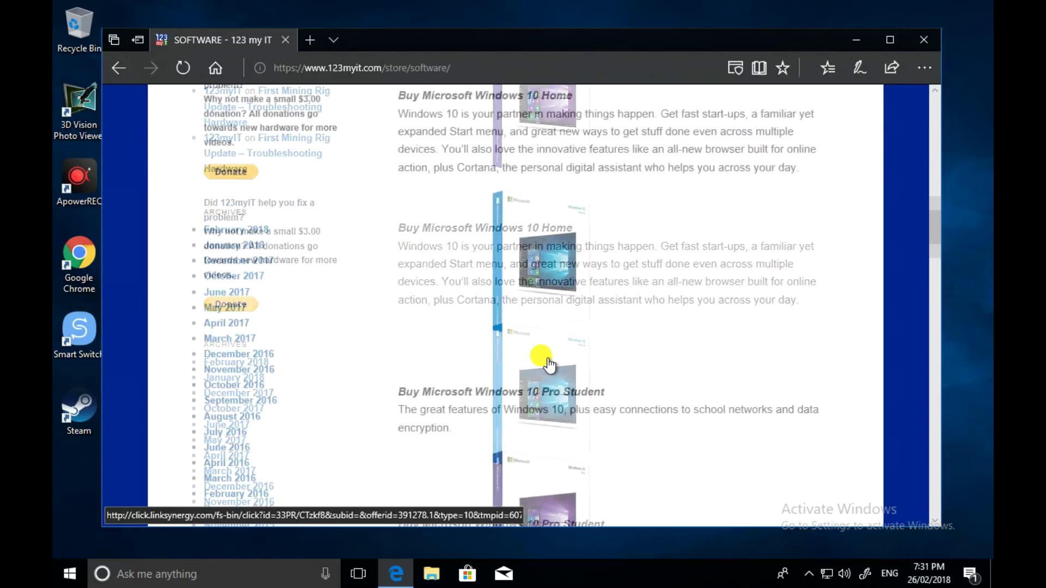
scroll(523, 305, "up", 1)
scroll(527, 308, "down", 1)
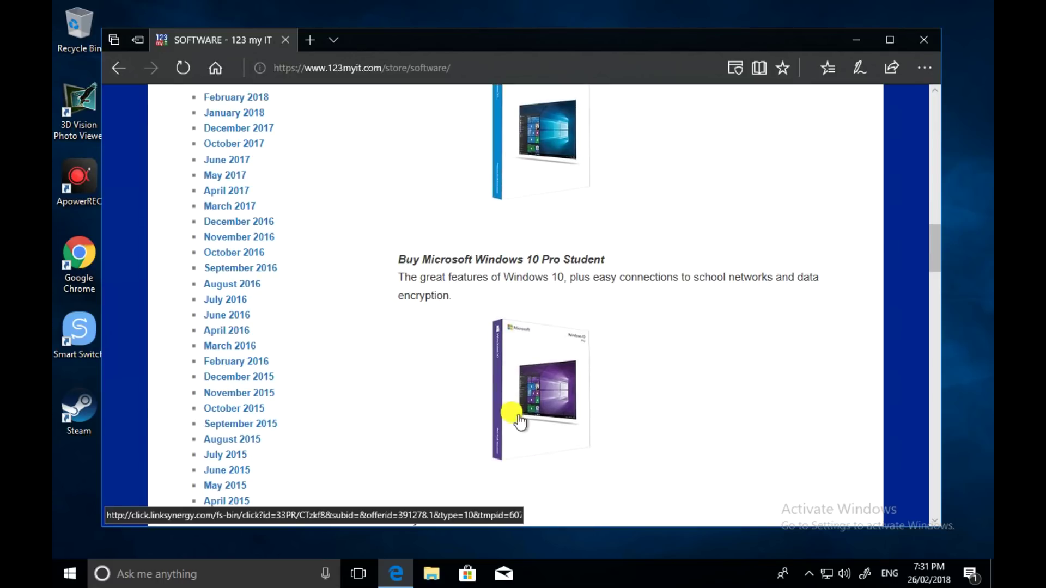
scroll(579, 369, "up", 14)
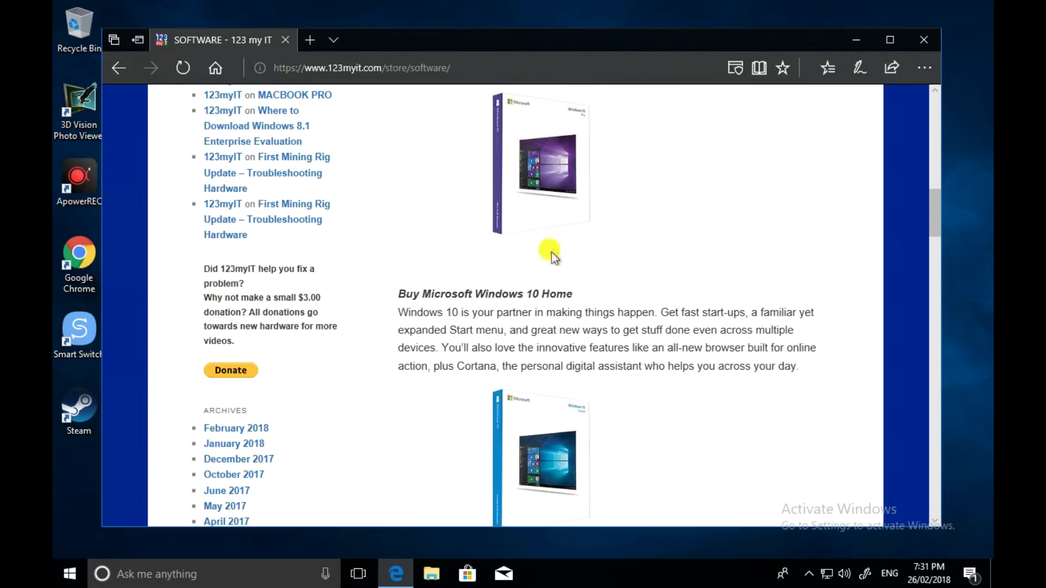
scroll(561, 370, "up", 5)
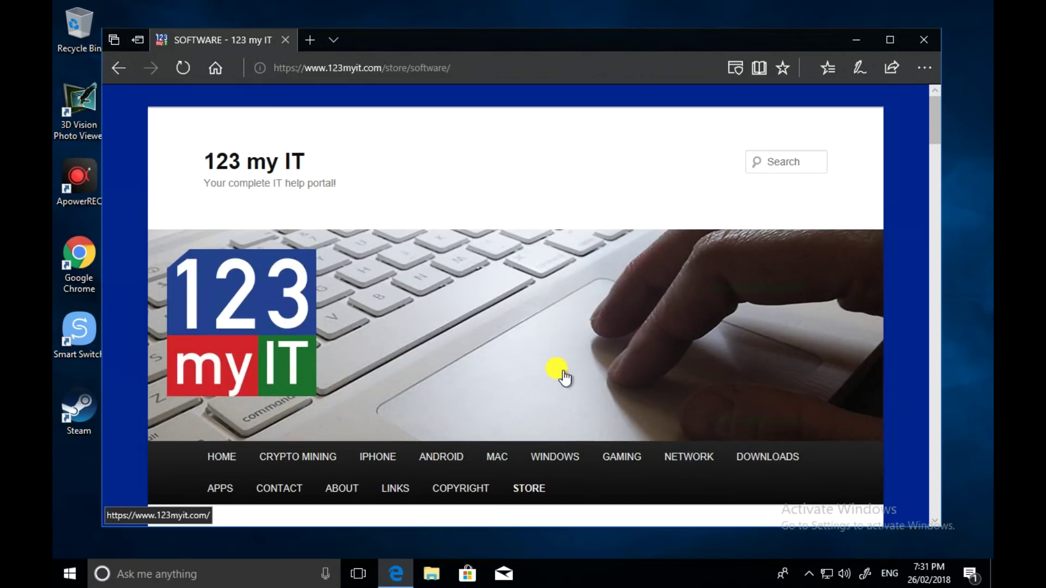
Search the site for "windows 10 media" and open the Windows 10 Media Creation Tool post from the results.
left_click(773, 162)
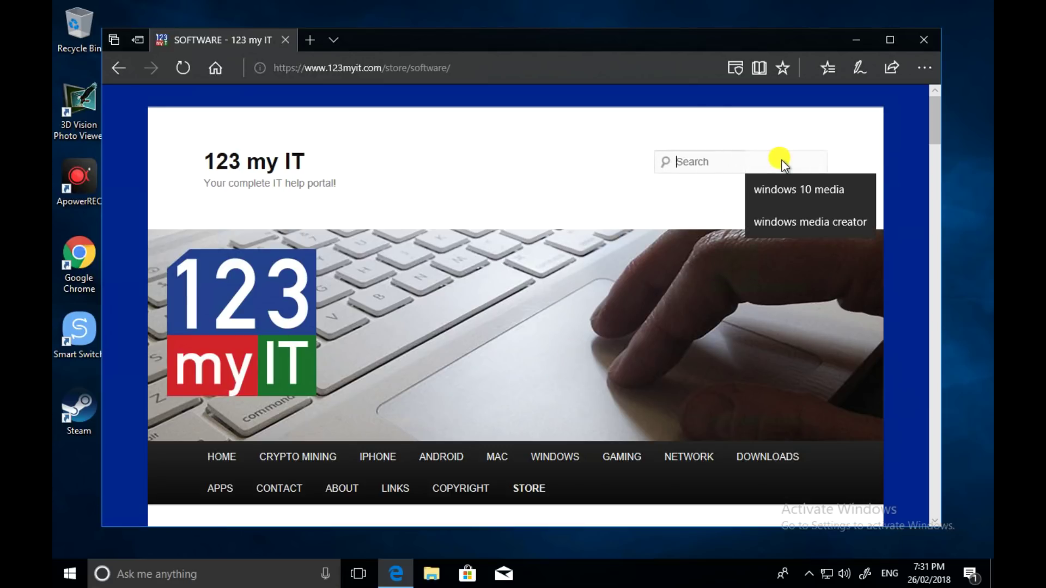
left_click(580, 151)
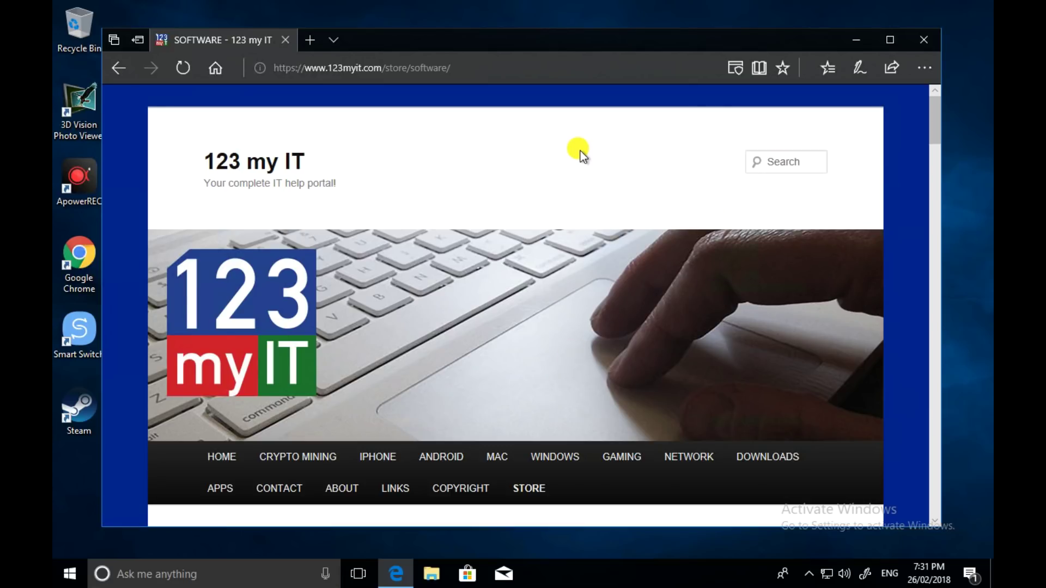
left_click(769, 161)
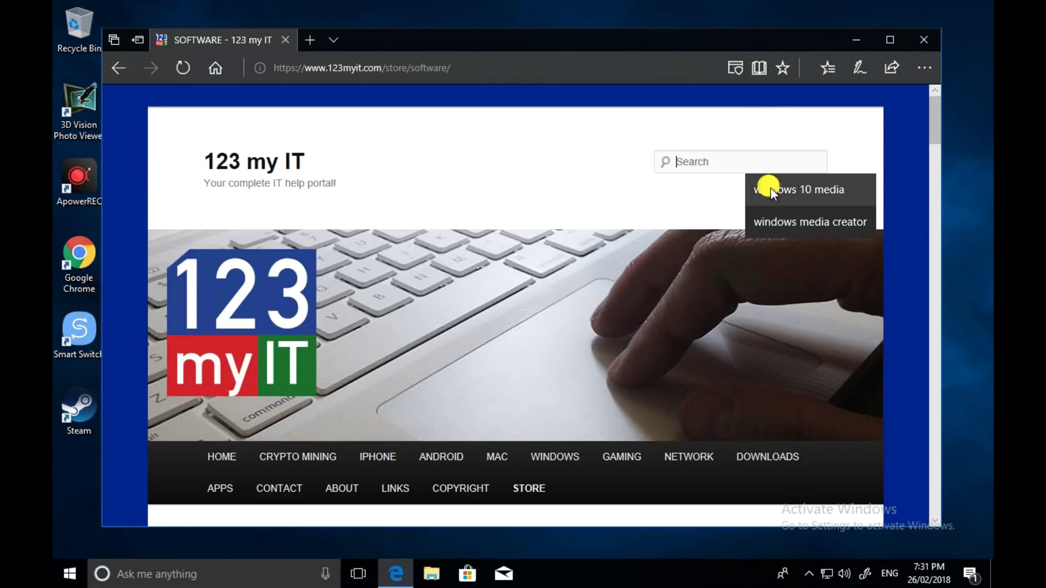
left_click(790, 194)
left_click(778, 162)
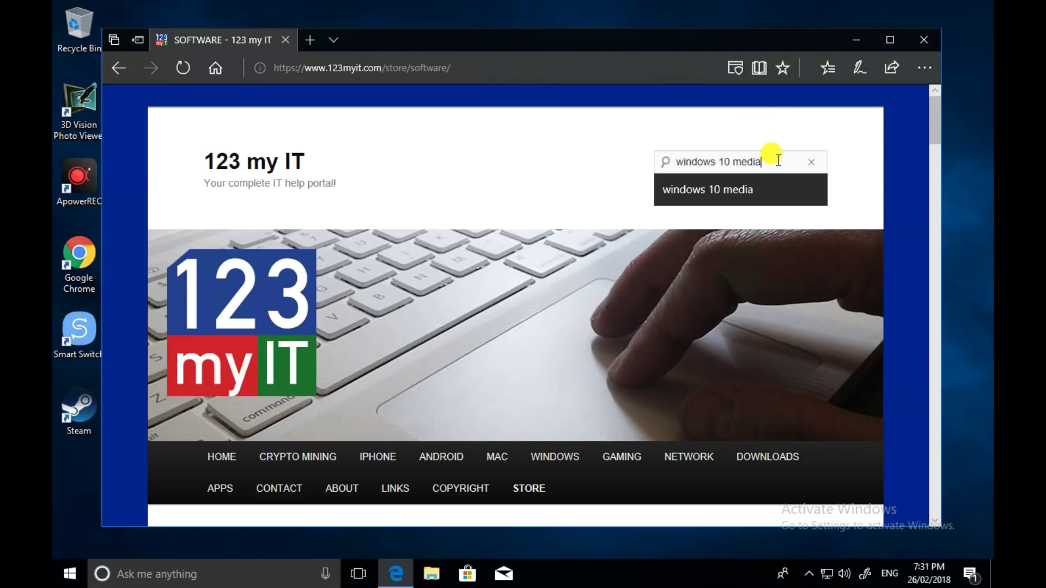
key("Return")
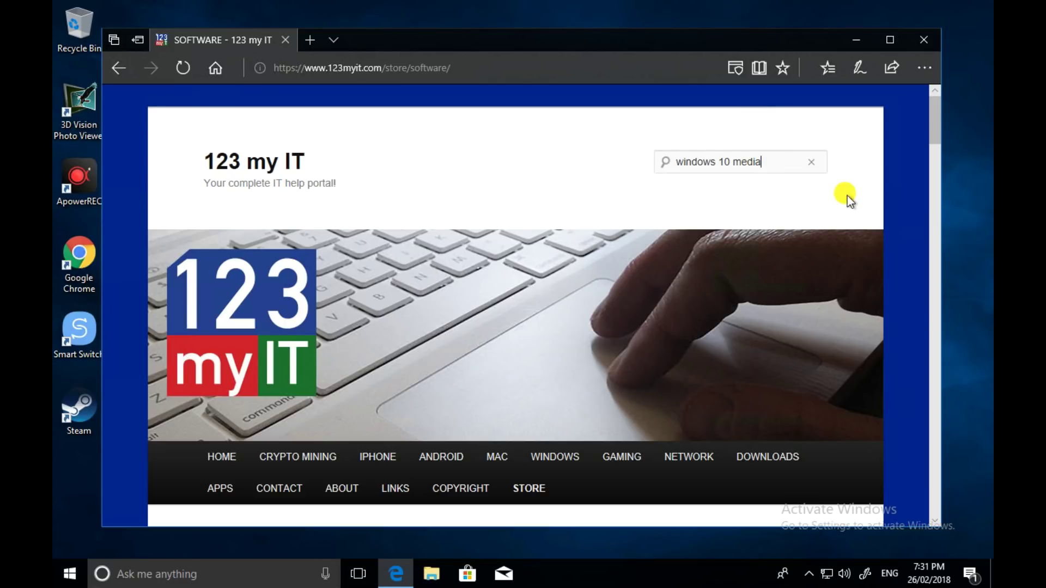
scroll(729, 172, "down", 5)
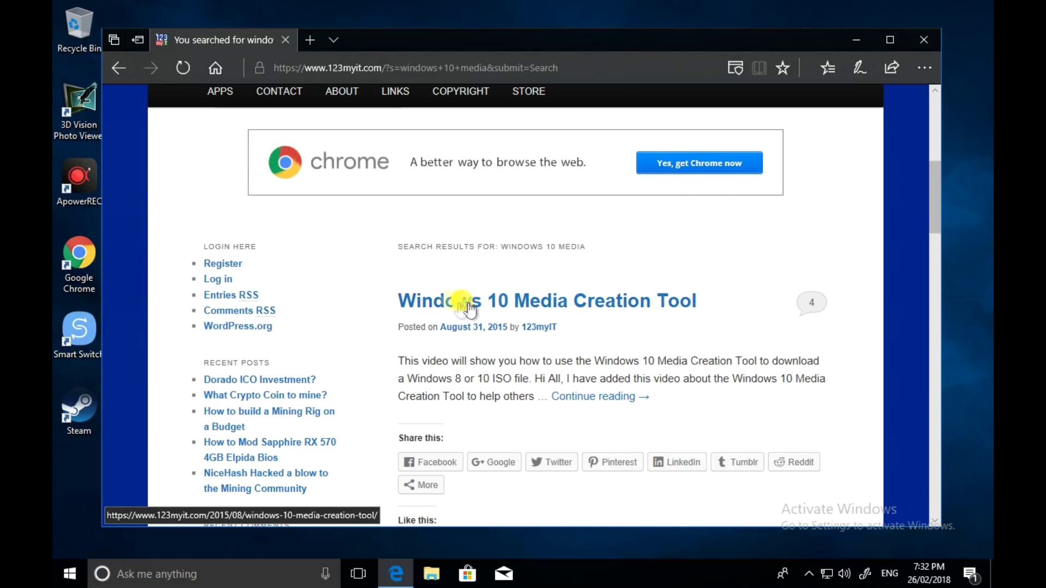
left_click(430, 308)
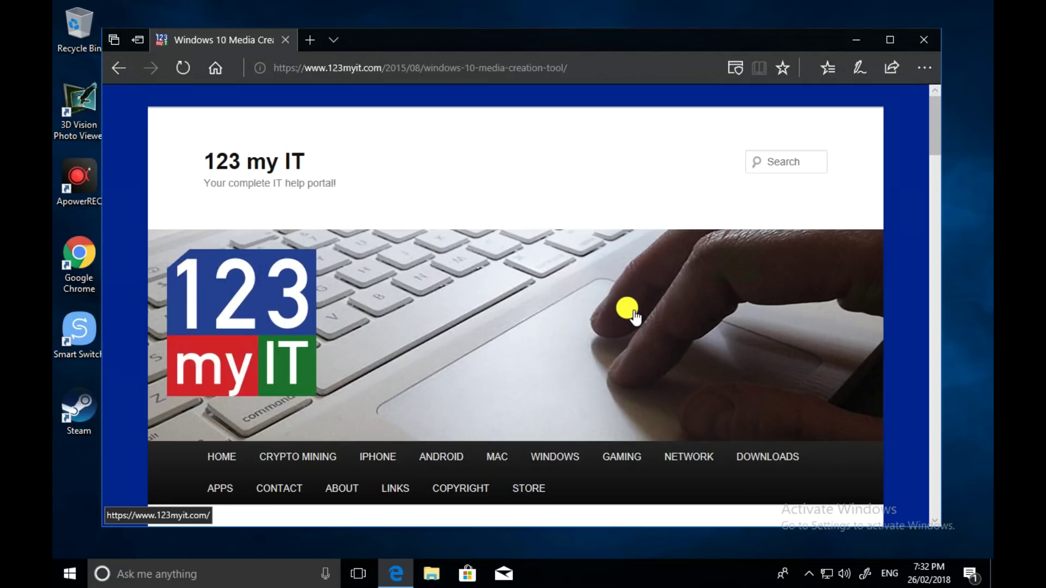
Examine the Windows 10 Media Creation Tool post, including its video, Windows 8 and 10 tool links and setup image.
scroll(626, 310, "down", 7)
scroll(662, 248, "down", 3)
scroll(661, 248, "up", 1)
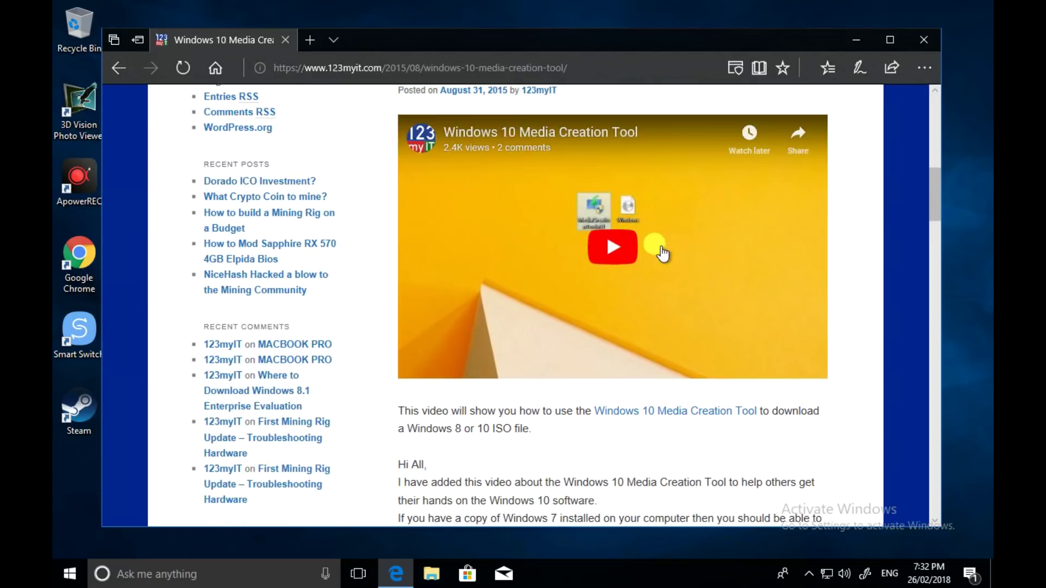
scroll(661, 248, "down", 3)
scroll(661, 247, "up", 5)
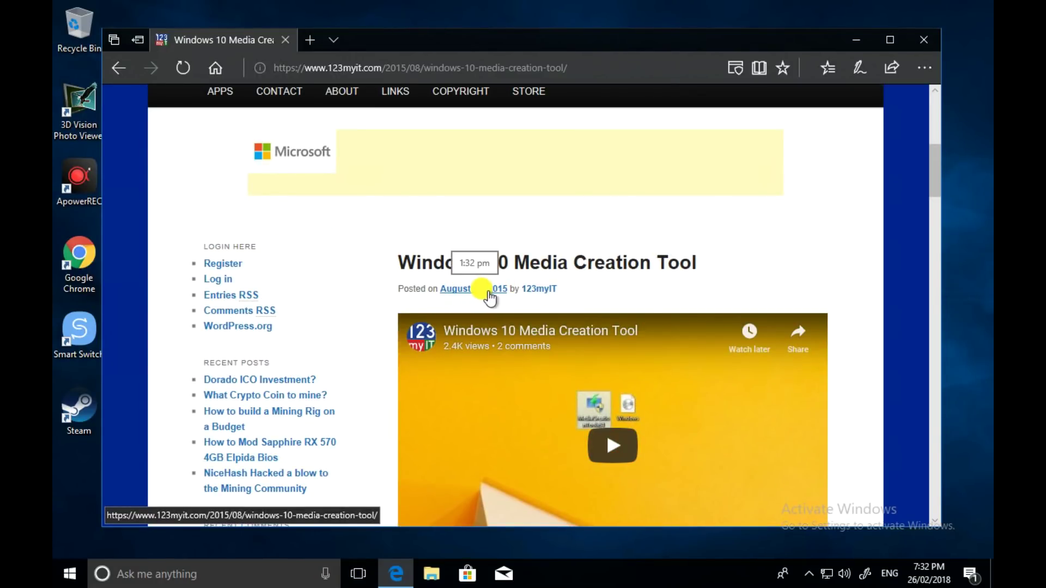
scroll(577, 308, "down", 2)
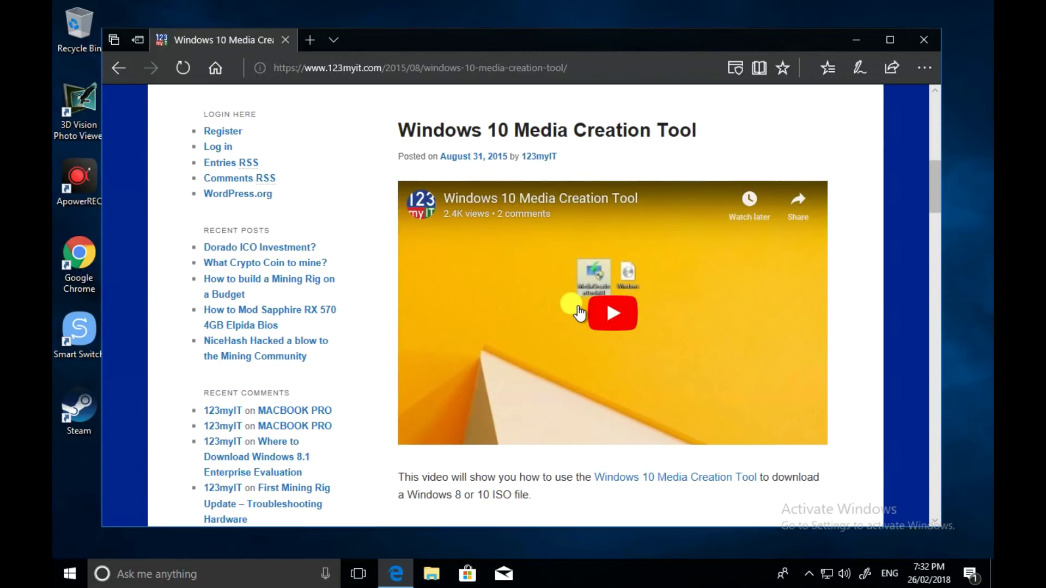
scroll(579, 313, "down", 6)
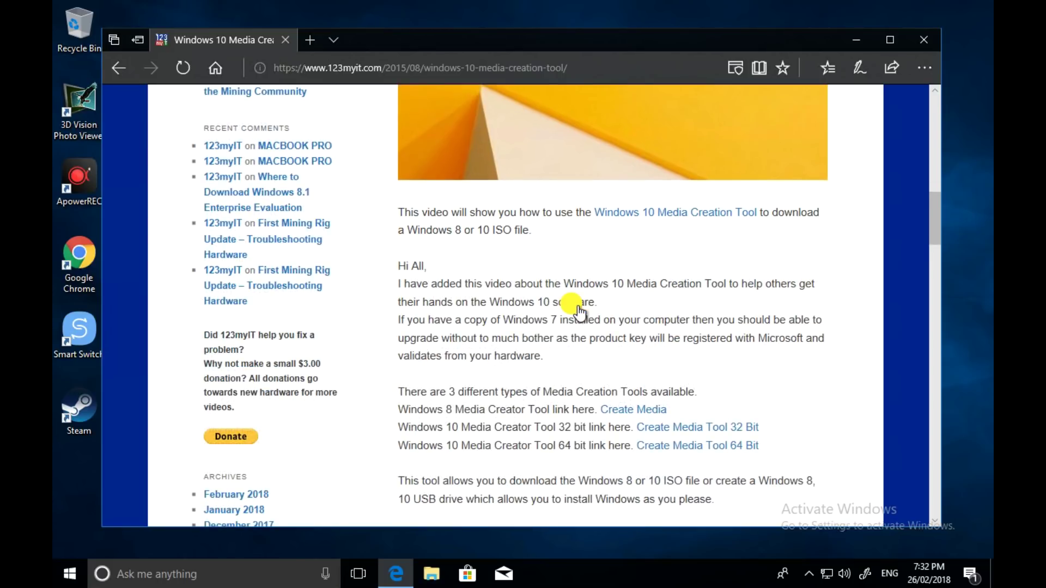
scroll(661, 312, "down", 2)
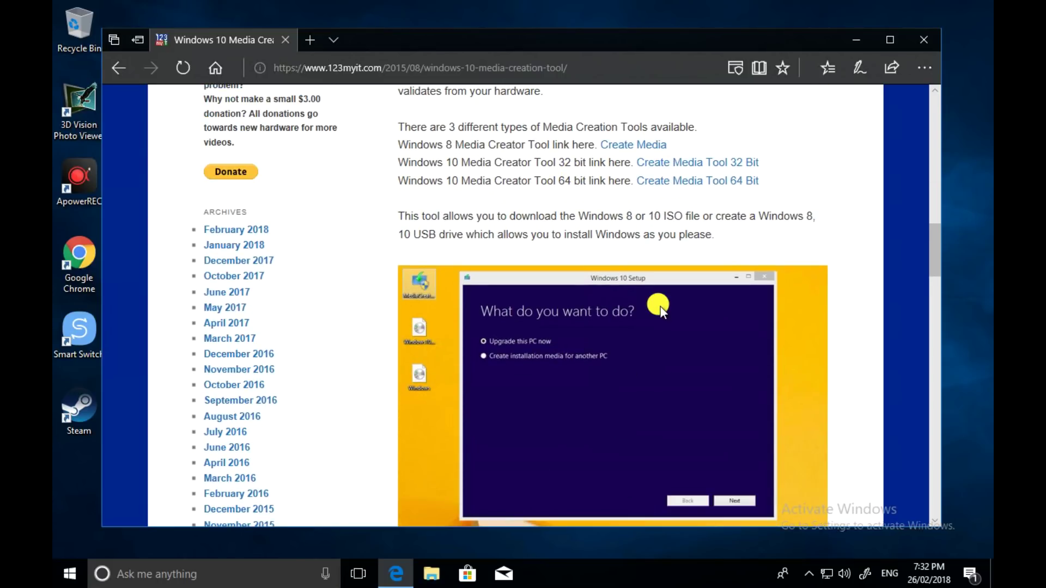
scroll(659, 308, "up", 10)
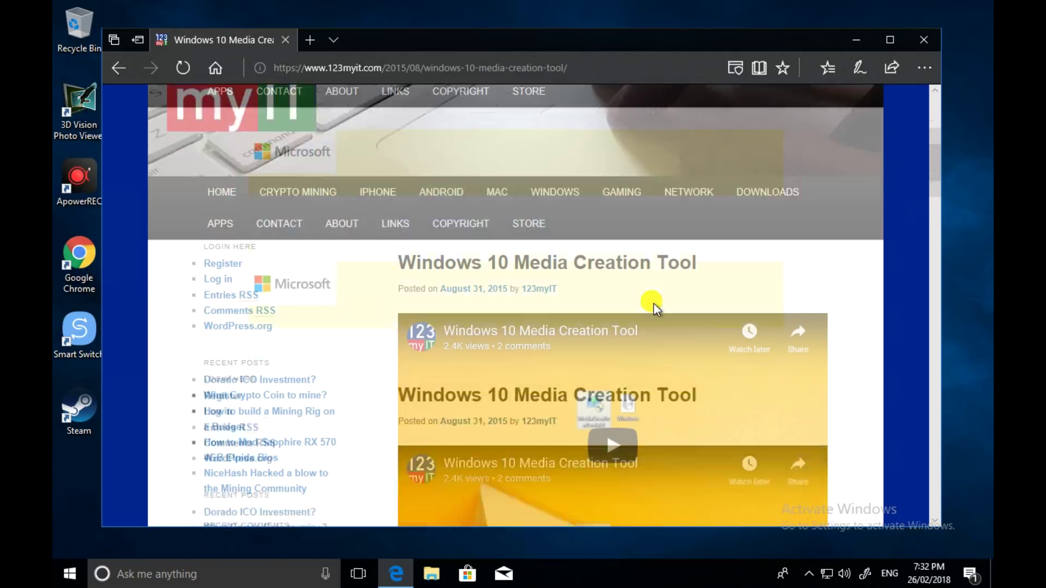
Open the Windows Update page under Update & Security in the Windows Settings.
left_click(69, 574)
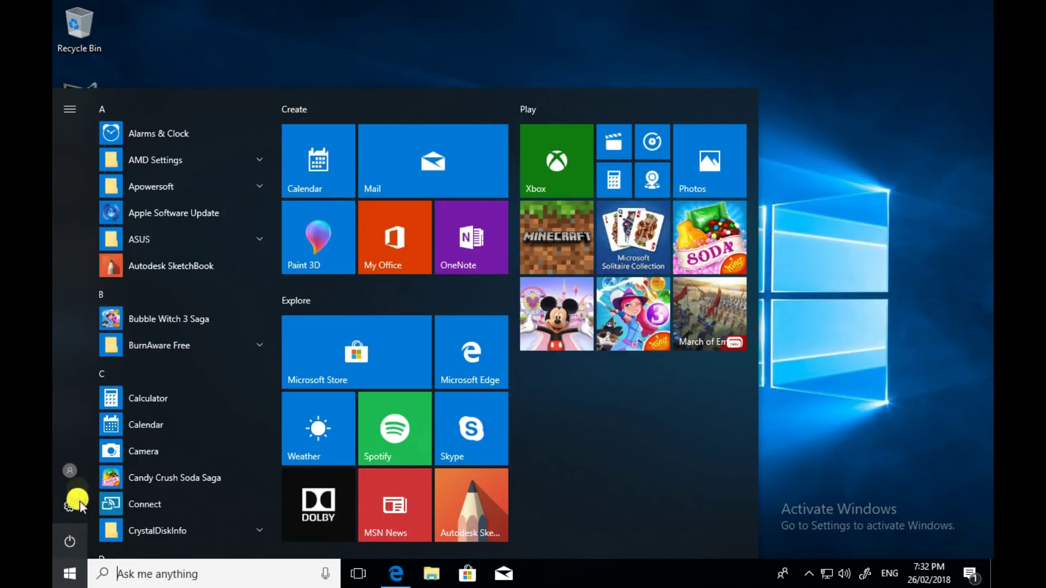
left_click(969, 191)
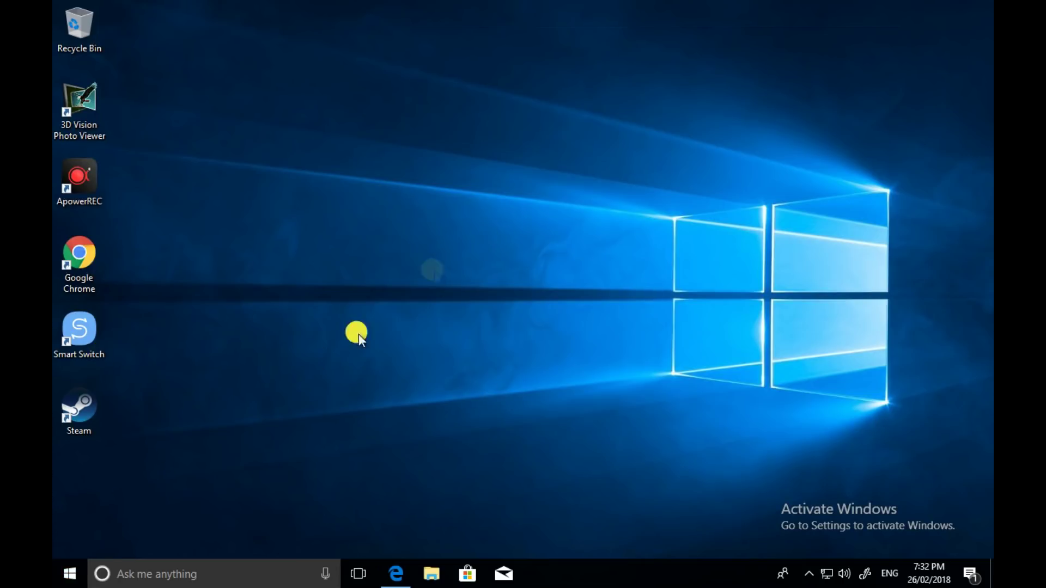
left_click(82, 573)
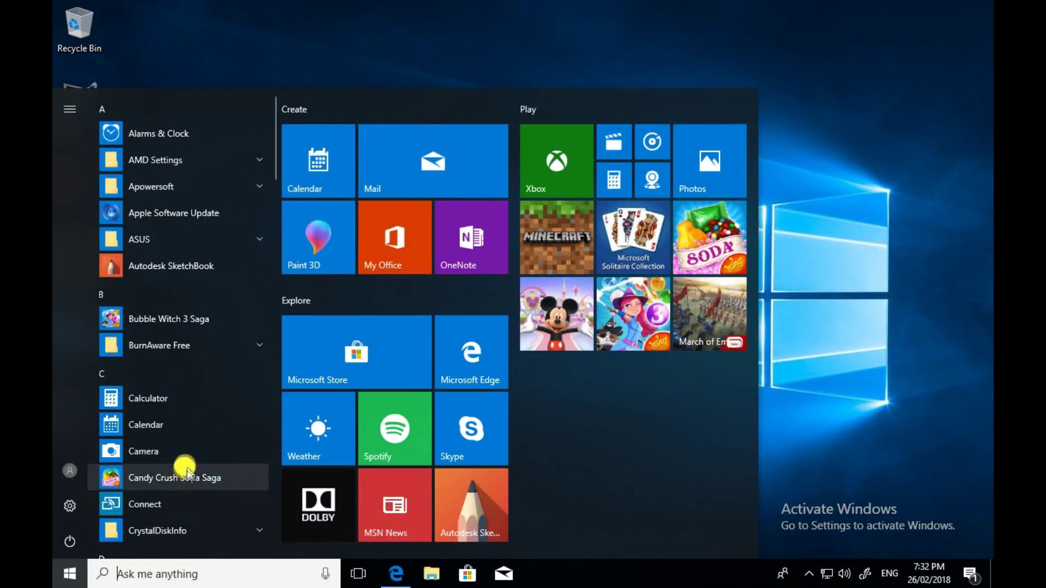
left_click(70, 506)
scroll(396, 331, "down", 5)
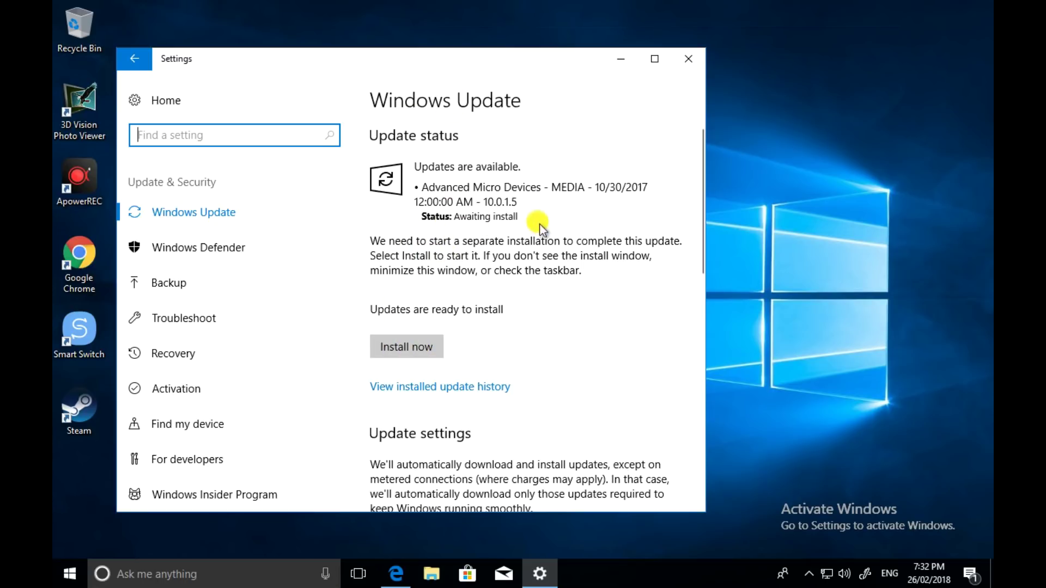
Install the pending Advanced Micro Devices media update and check for further updates.
left_click(399, 347)
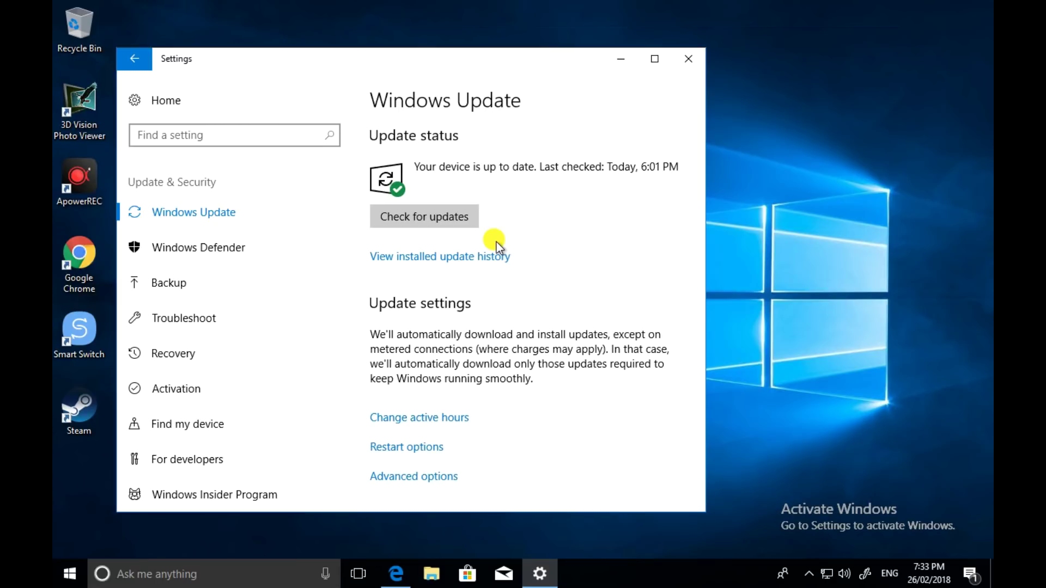
left_click(421, 221)
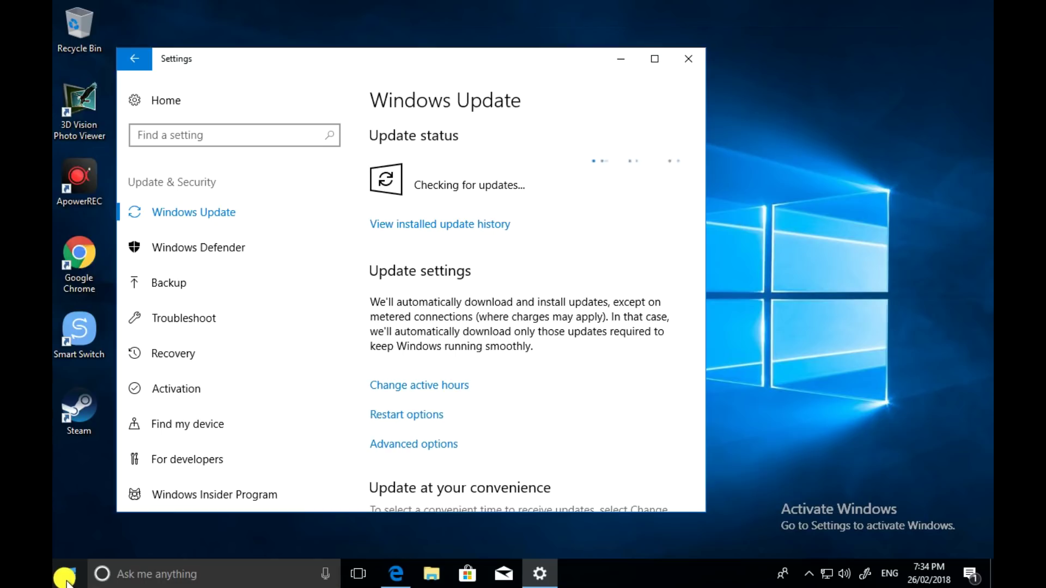
Search Windows for "service", open the Services desktop app and select AppX Deployment Service in the list.
left_click(65, 578)
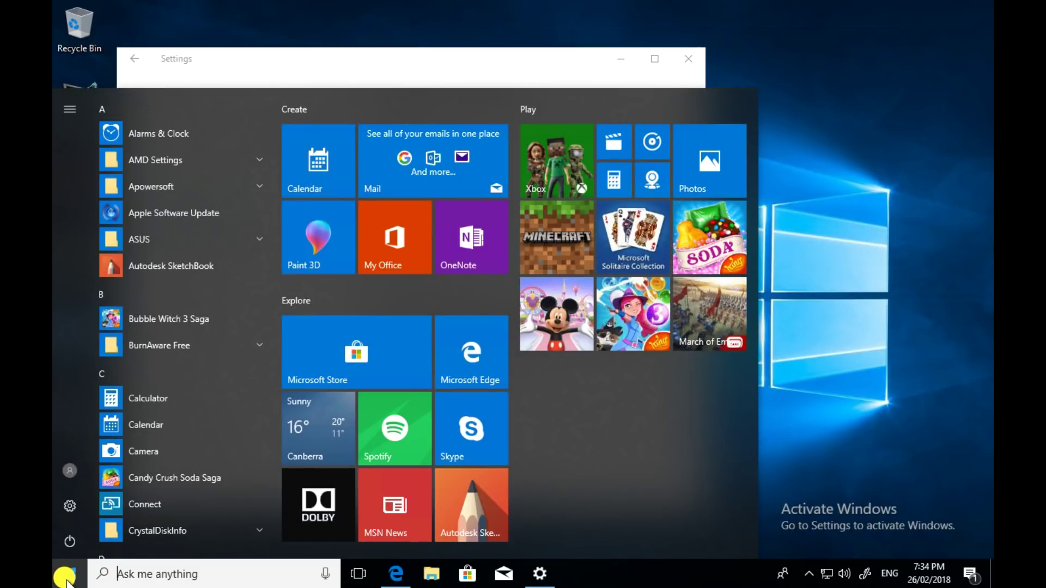
type("service")
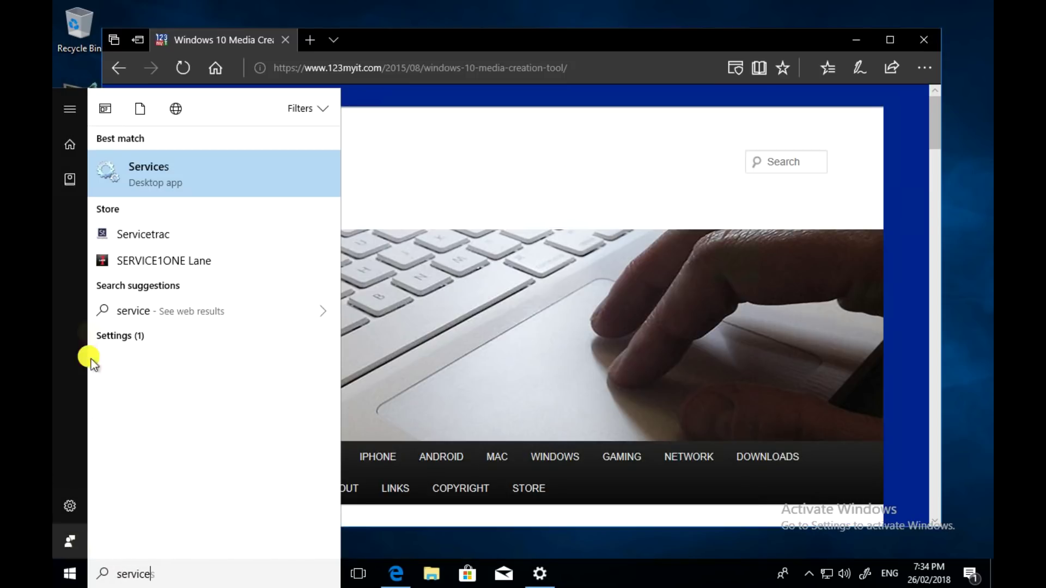
left_click(151, 171)
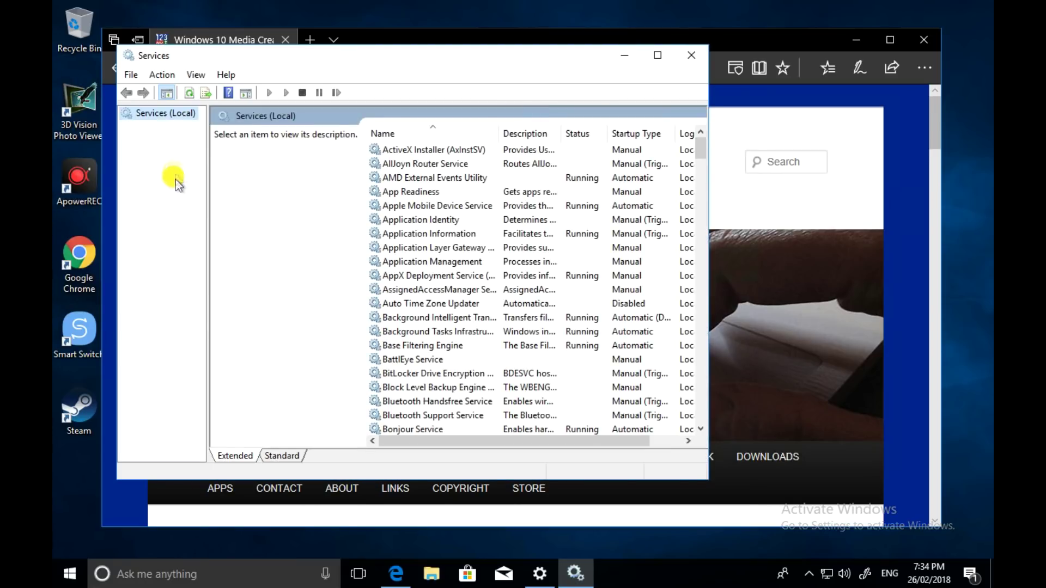
left_click(417, 276)
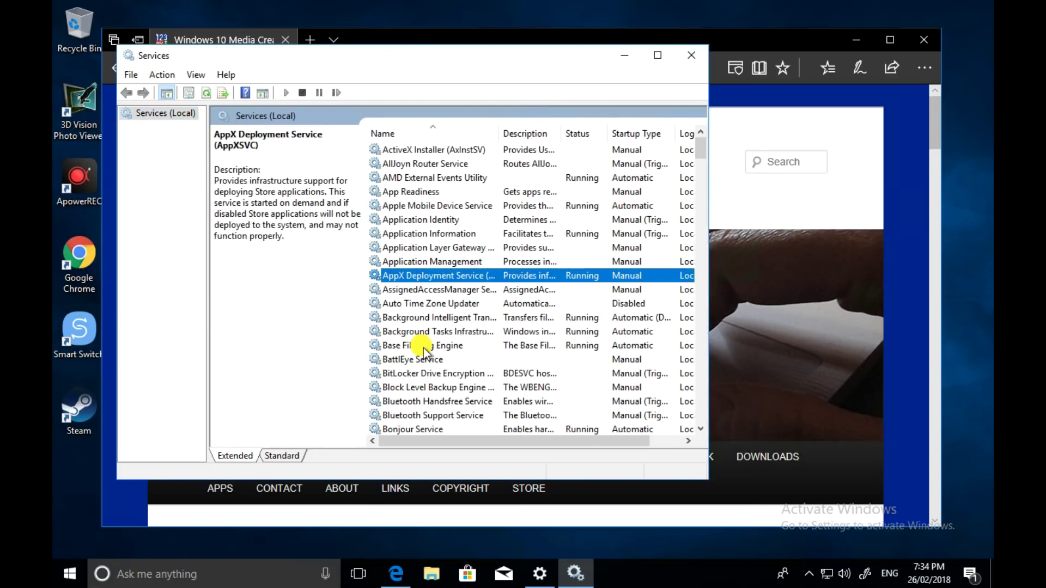
Set the Windows Update service's startup type to Disabled and apply the change.
key("x")
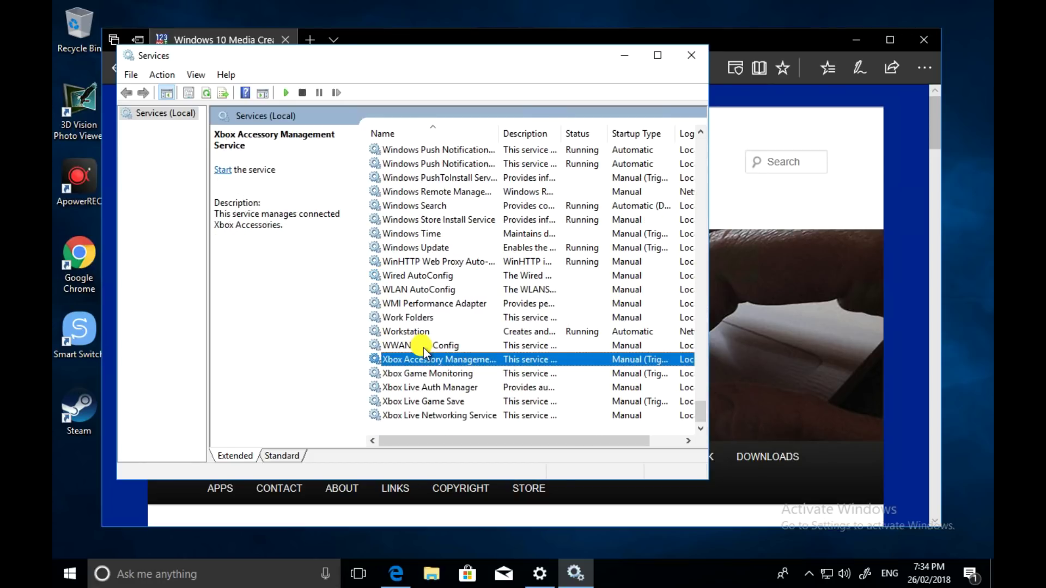
left_click(431, 248)
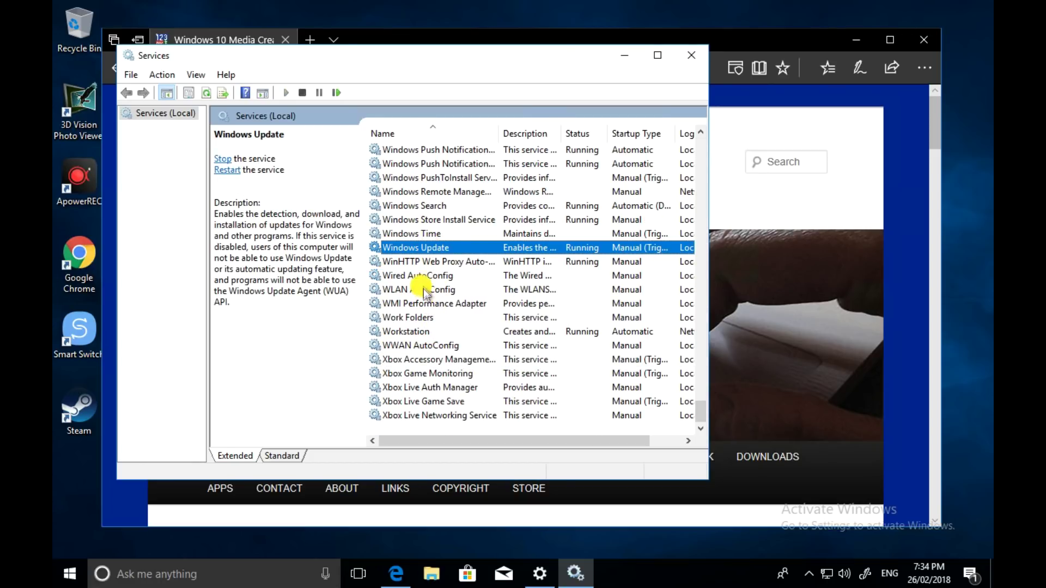
right_click(418, 248)
left_click(455, 386)
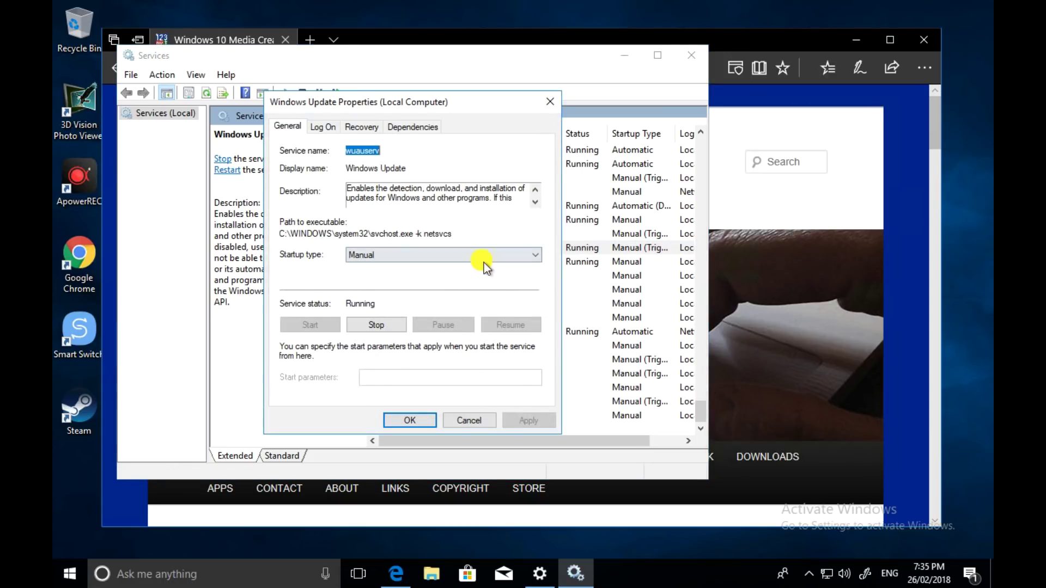
left_click(403, 255)
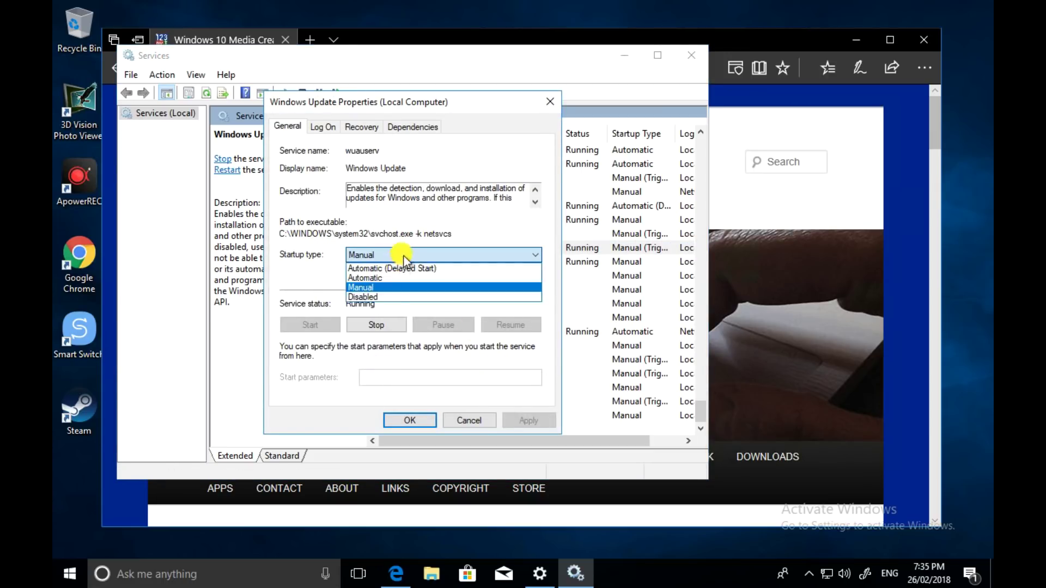
left_click(373, 295)
left_click(526, 421)
left_click(409, 421)
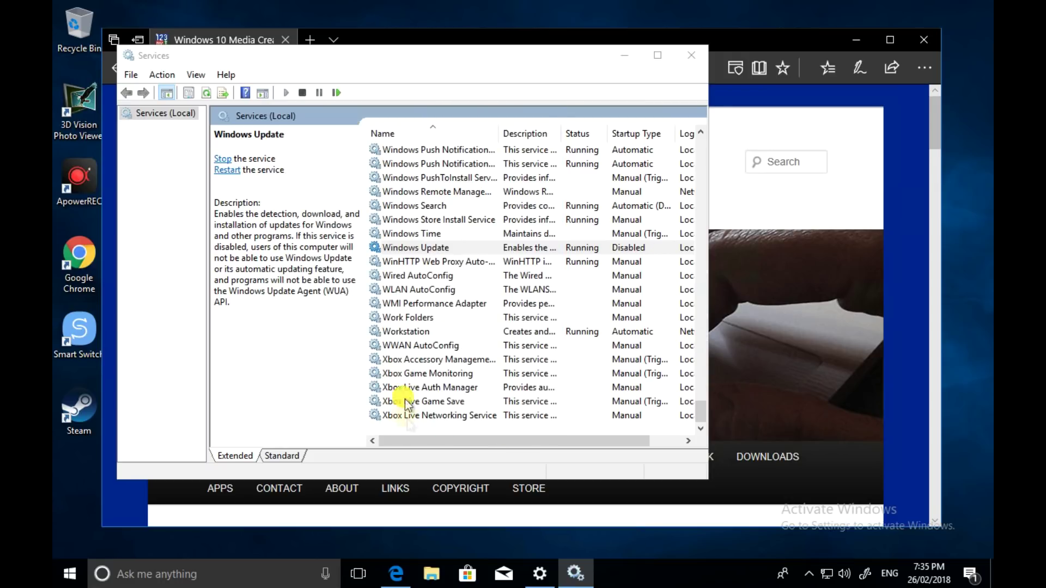
Stop the Windows Update service and select it in the services list.
left_click(224, 160)
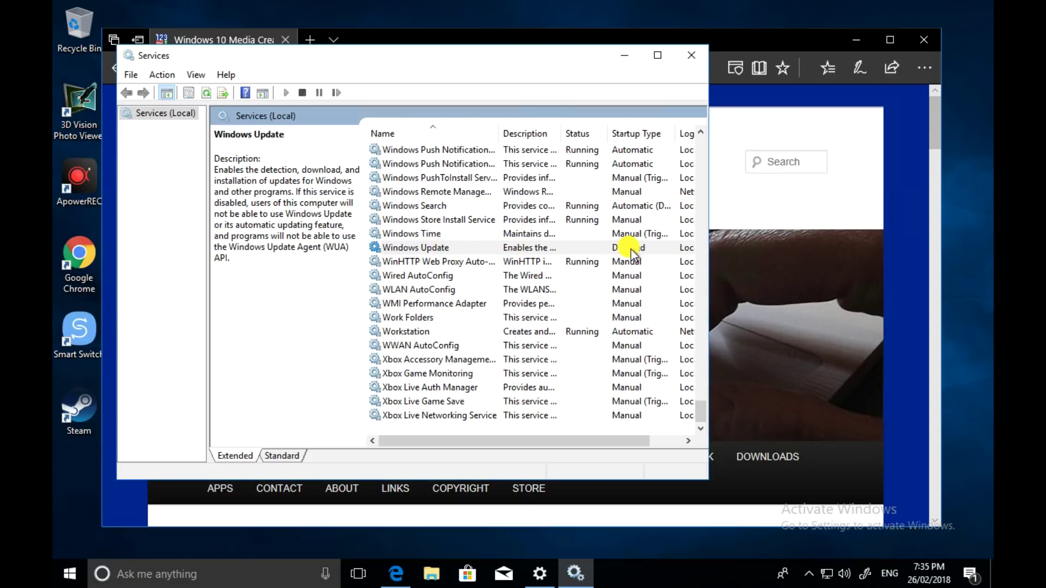
left_click_drag(568, 439, 466, 425)
left_click(438, 246)
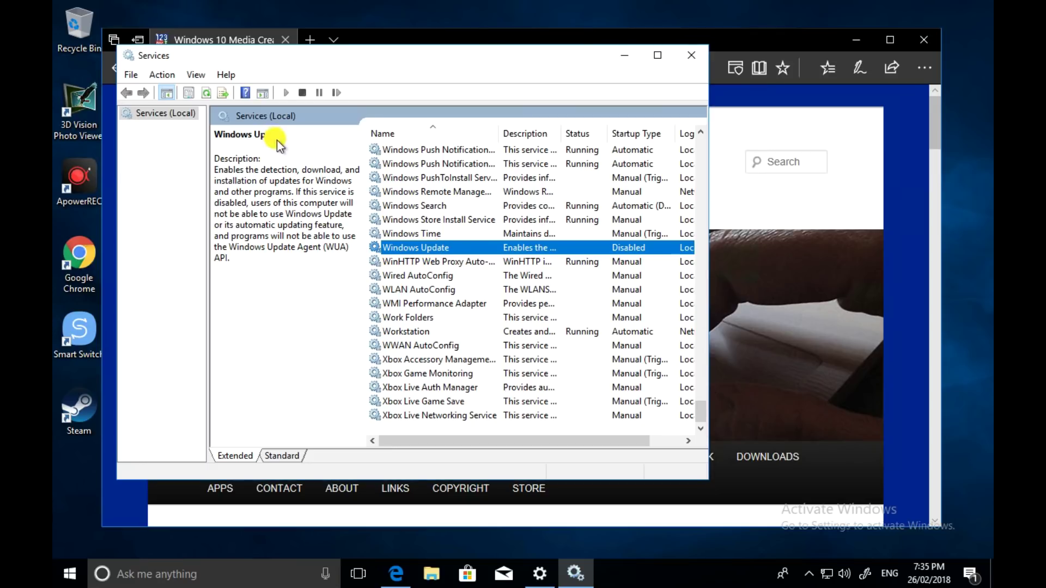
Set the Windows Update service's startup type to Automatic, apply the change and start the service.
right_click(452, 249)
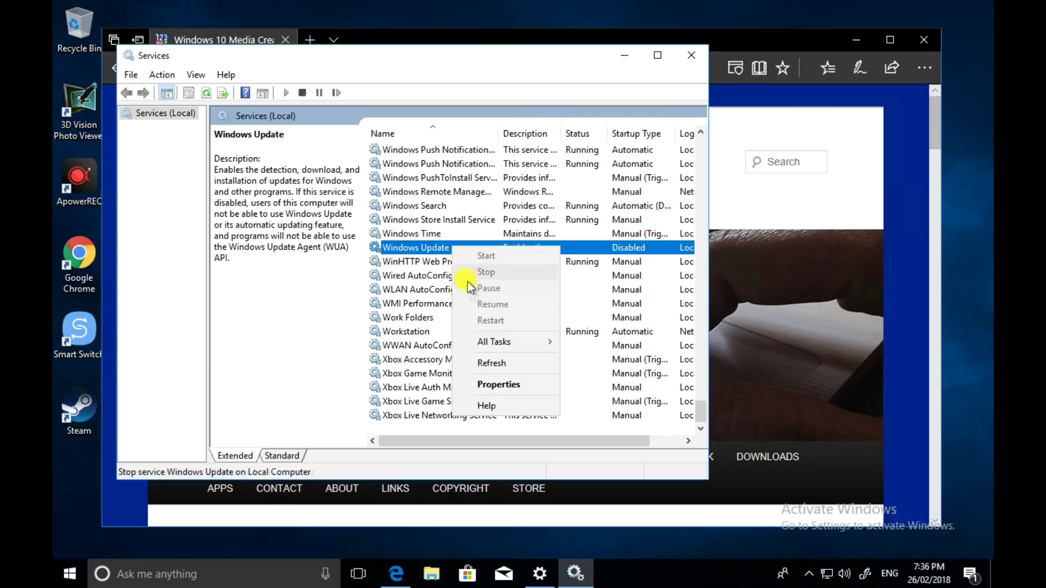
left_click(481, 389)
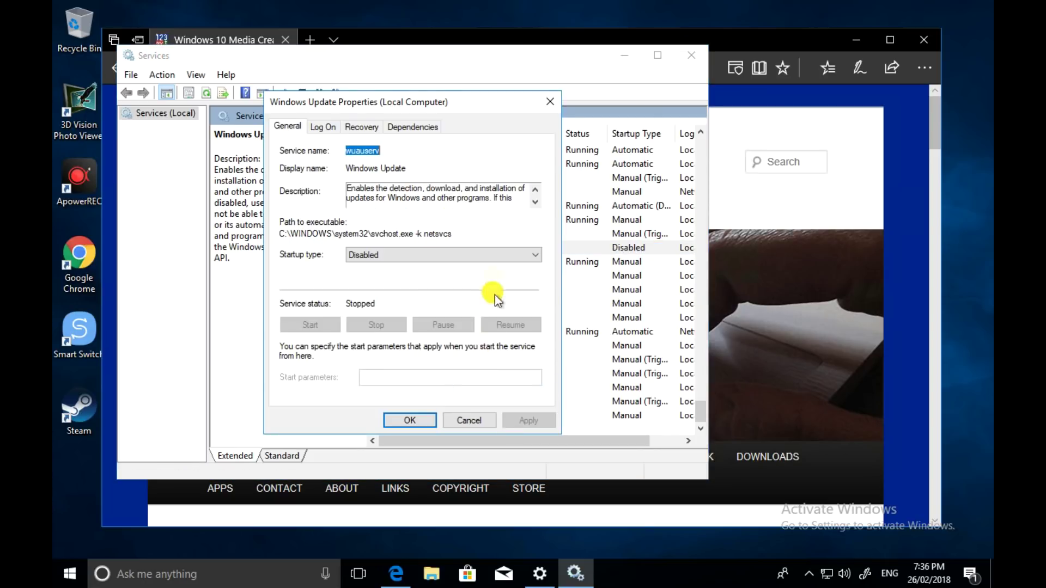
left_click(423, 254)
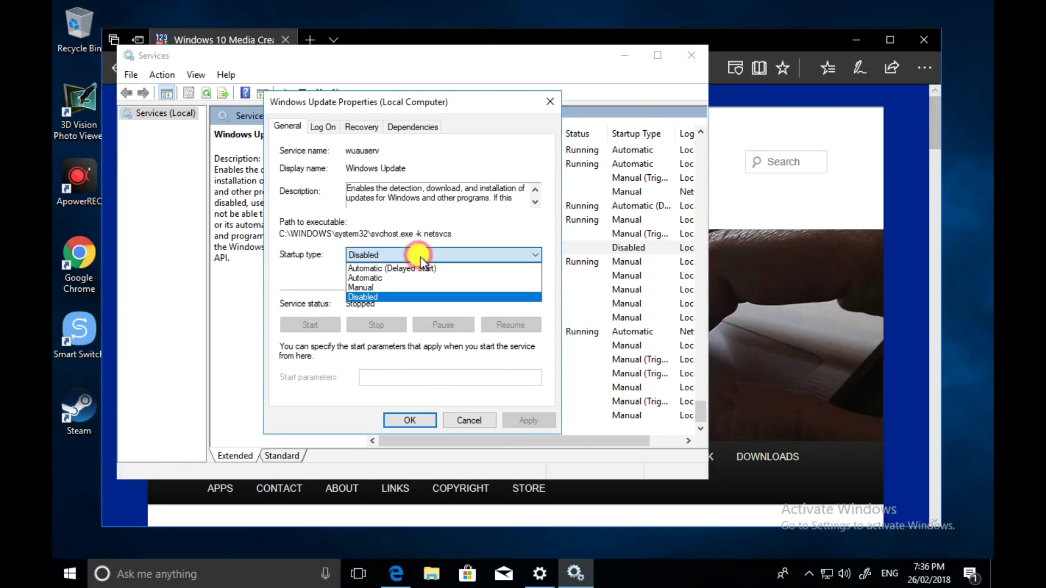
left_click(392, 277)
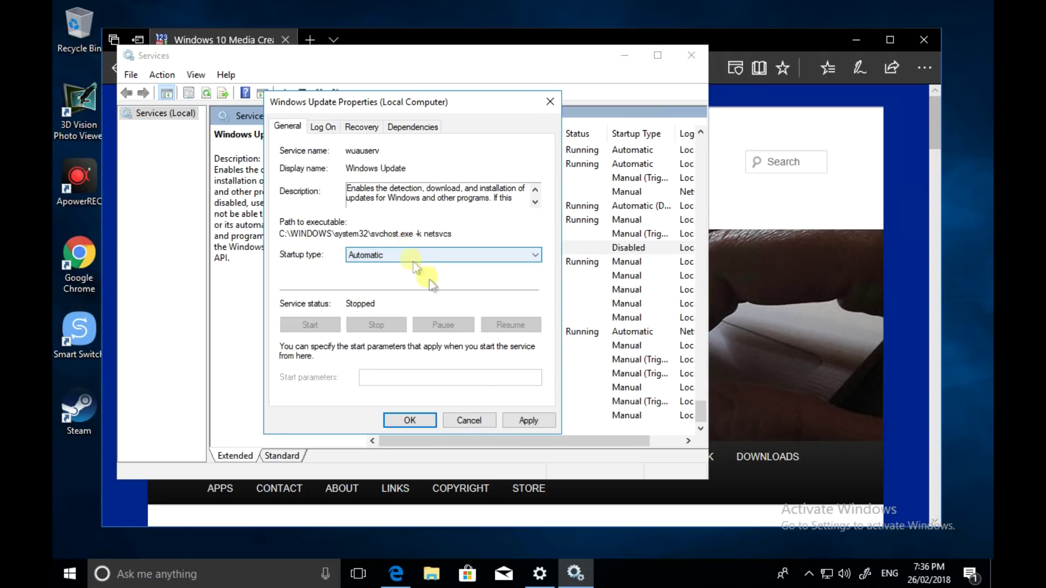
left_click(531, 420)
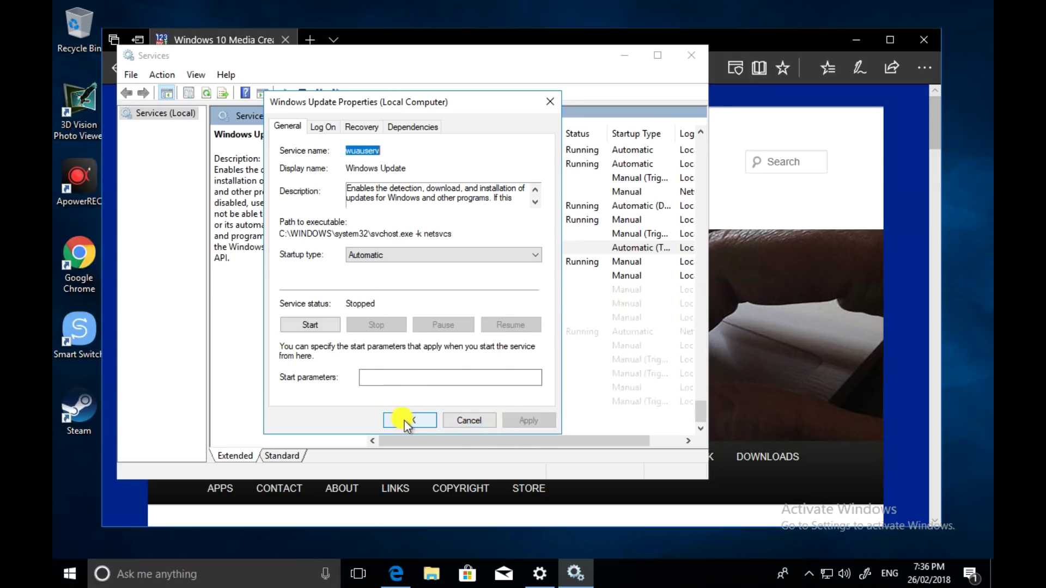
left_click(406, 420)
right_click(417, 247)
left_click(223, 158)
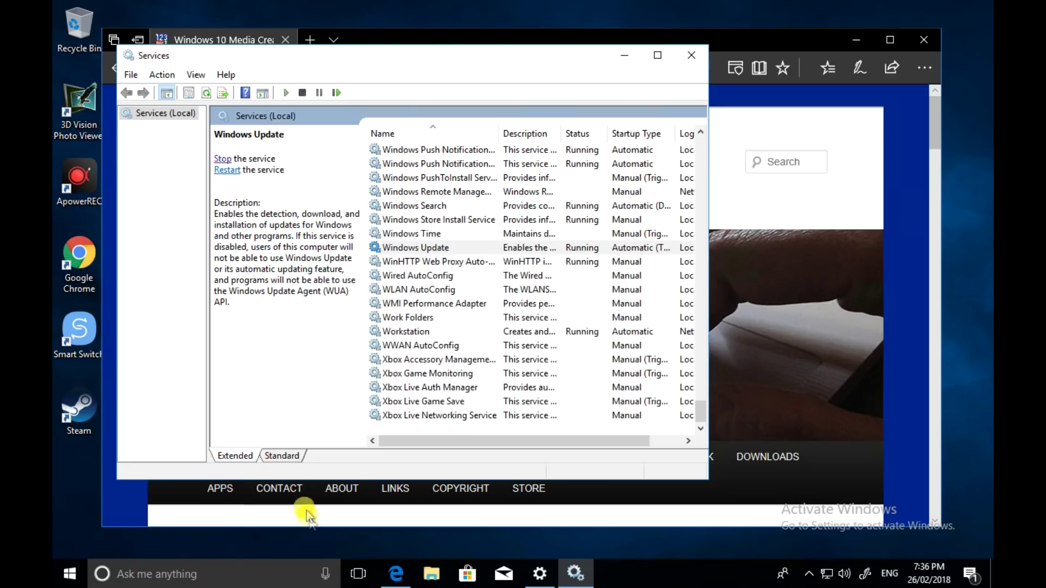
Check for updates on the Windows Update page in Settings, then minimize it and return to the Windows Update service.
left_click(541, 573)
left_click(417, 219)
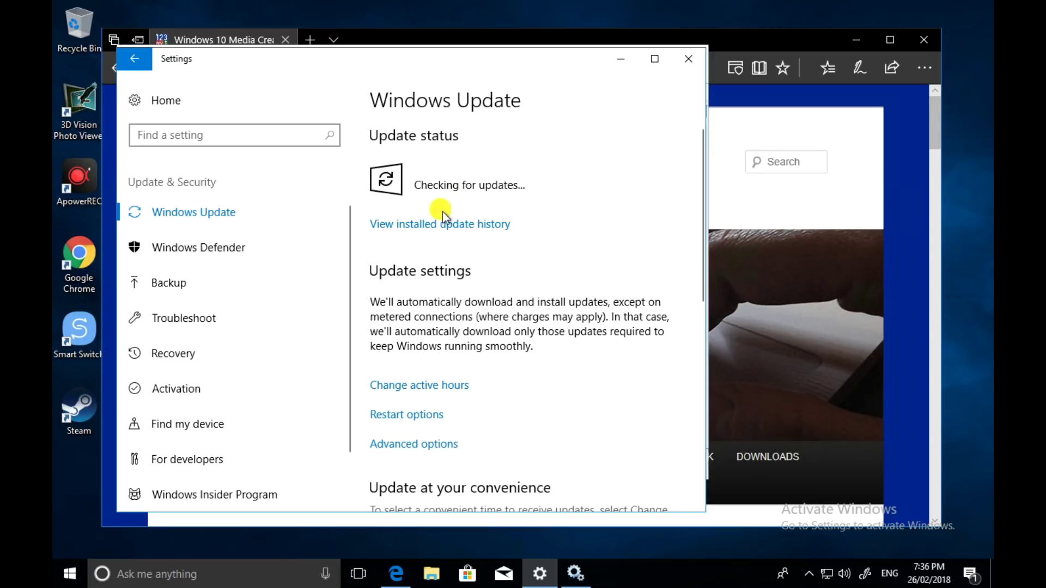
left_click(620, 59)
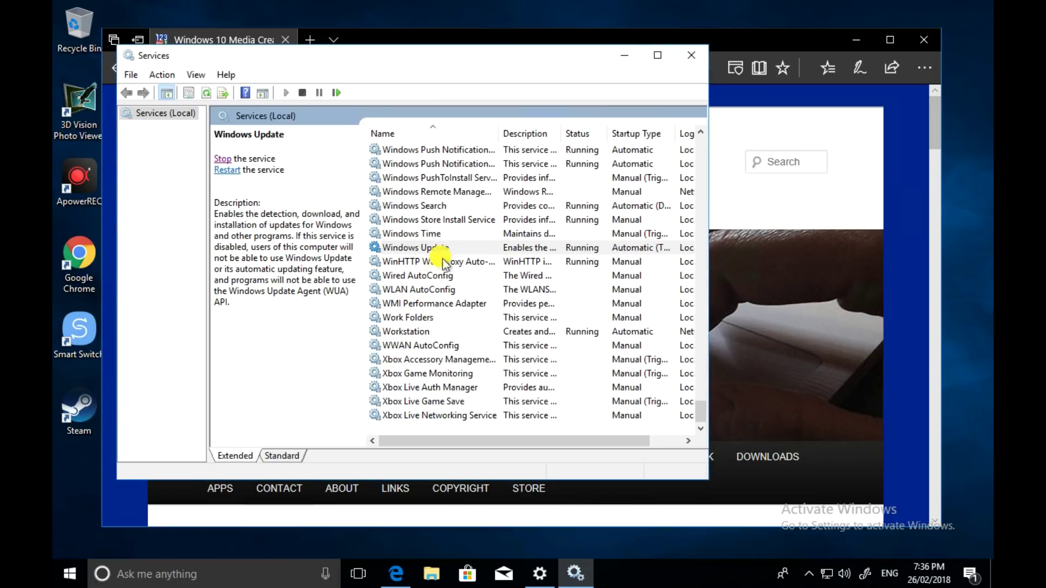
right_click(429, 249)
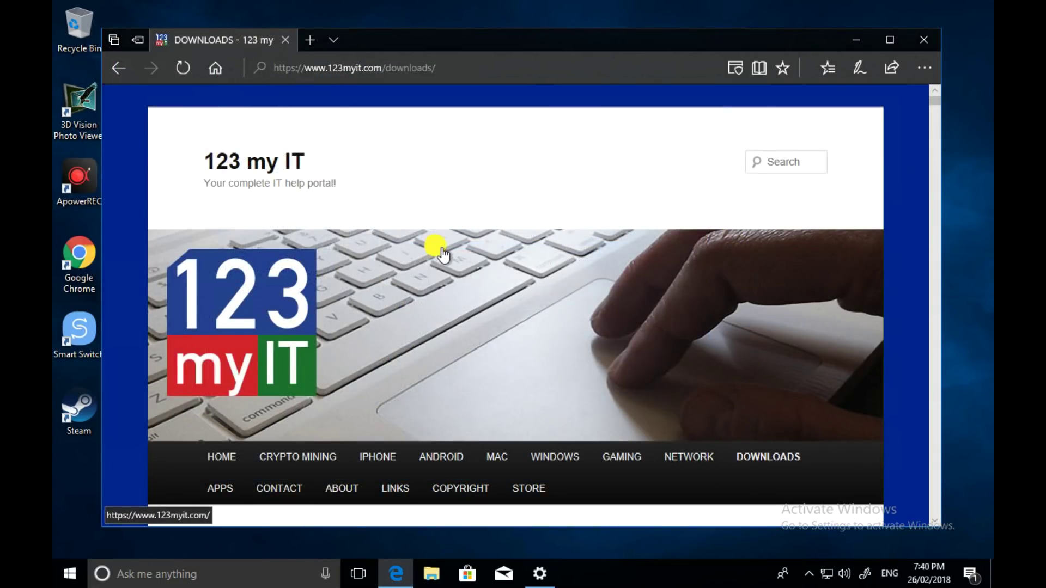
Find the Windows 10 Mining Rig Settings batch file on the 123 my IT downloads page, then minimize the browser.
scroll(729, 364, "down", 15)
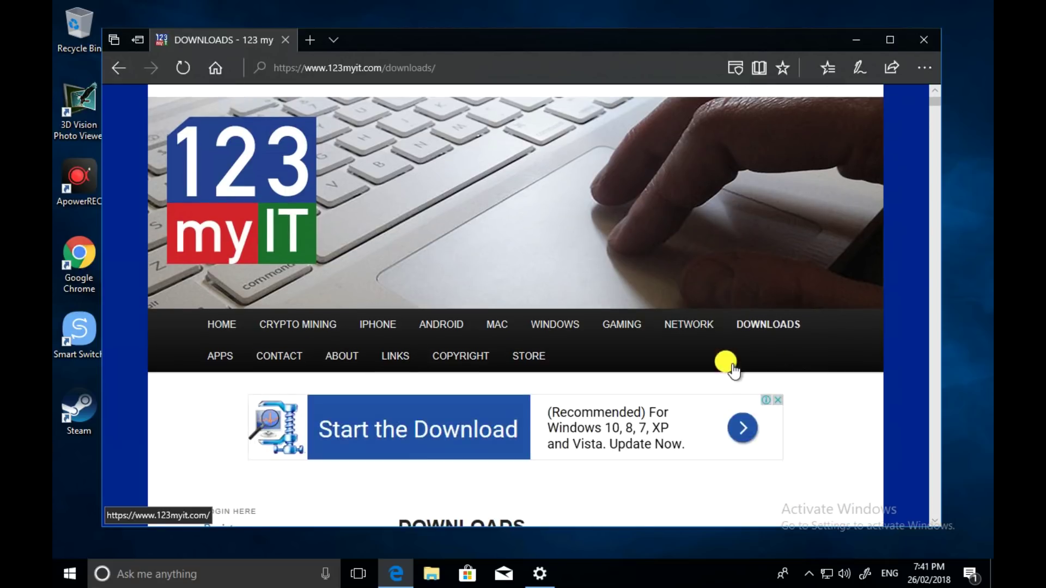
scroll(727, 362, "down", 13)
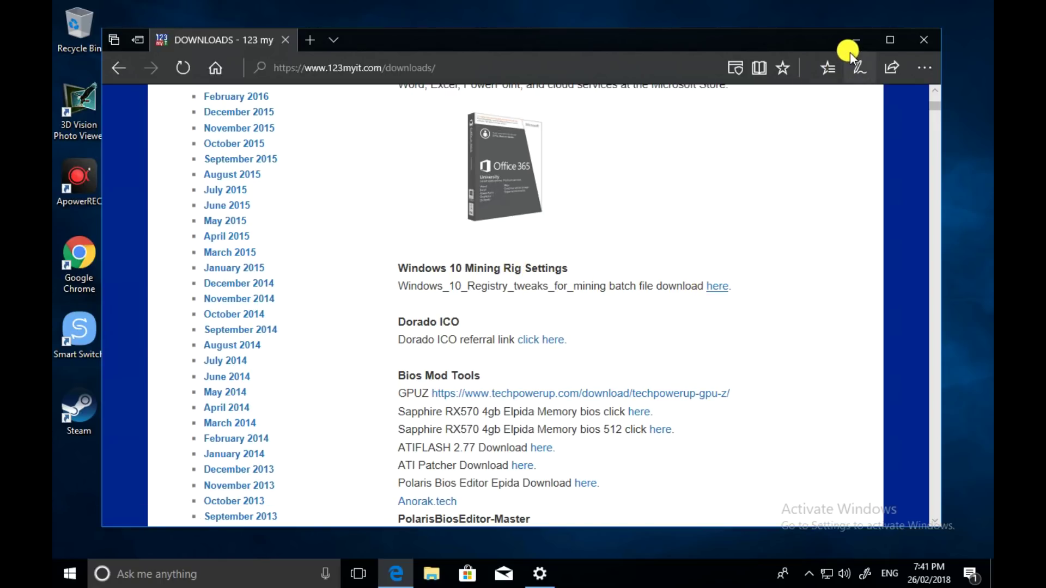
left_click(851, 37)
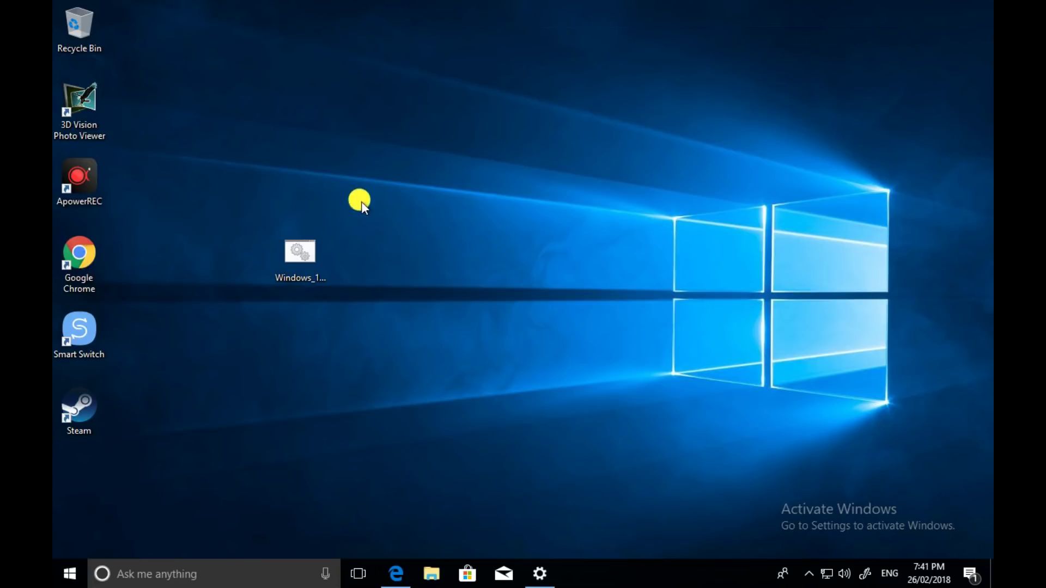
Open the Windows_10_Registry_tweaks_for_mining batch file in Notepad, examine its registry tweak prompts and commands, and close it.
right_click(301, 253)
left_click(389, 150)
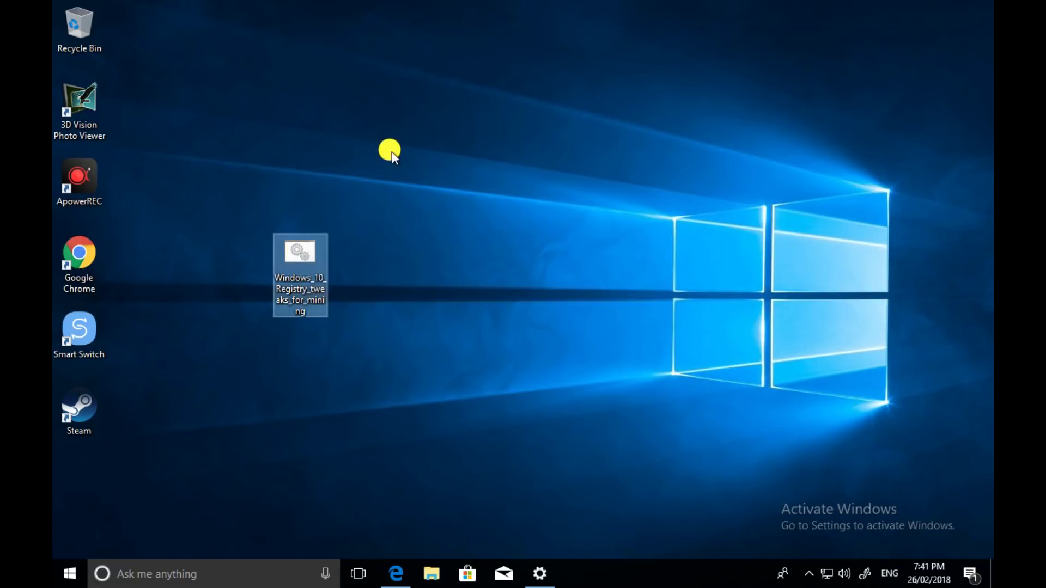
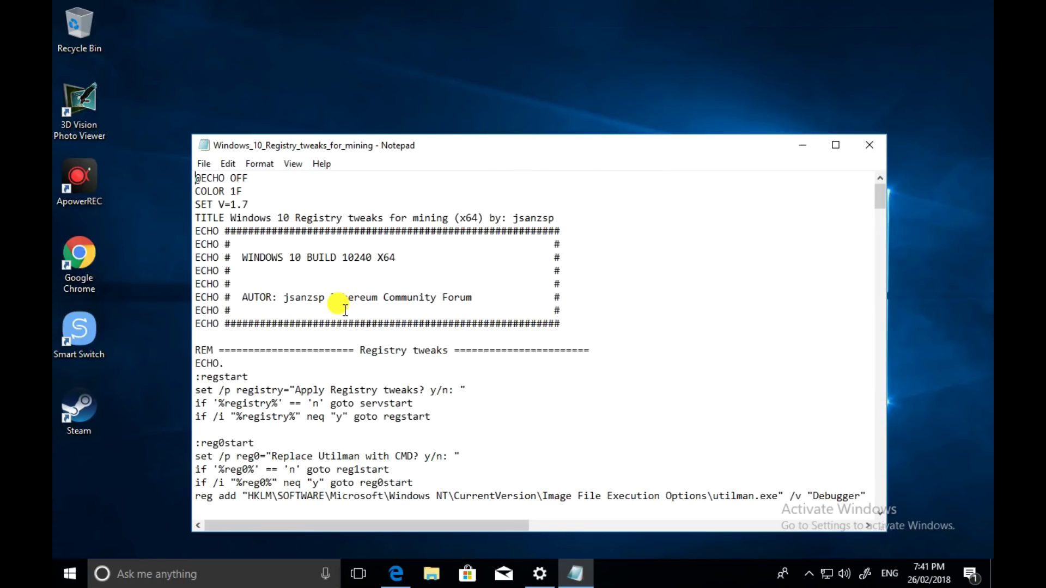
scroll(316, 256, "down", 4)
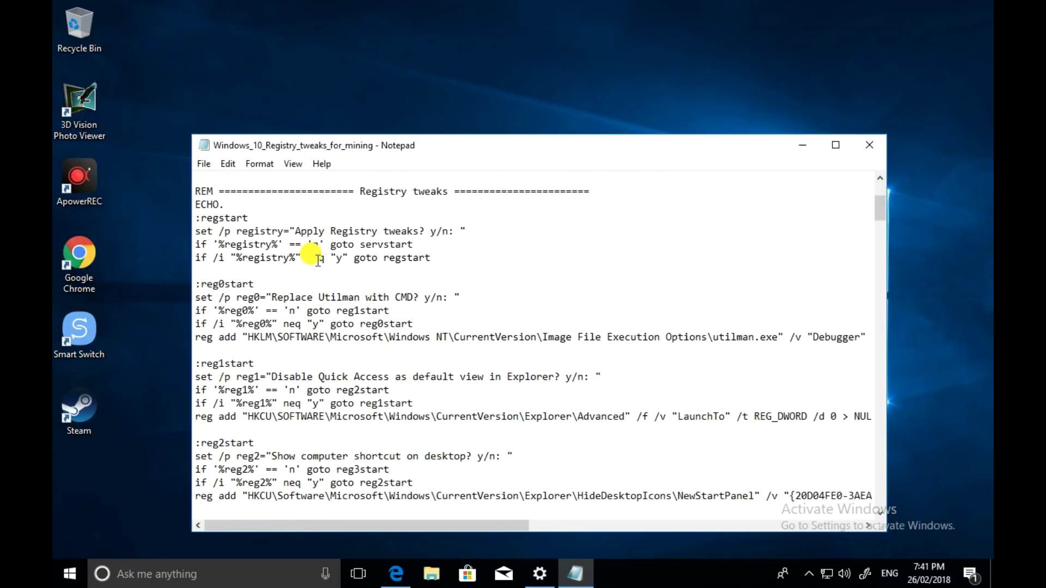
left_click_drag(414, 231, 294, 233)
scroll(338, 272, "down", 1)
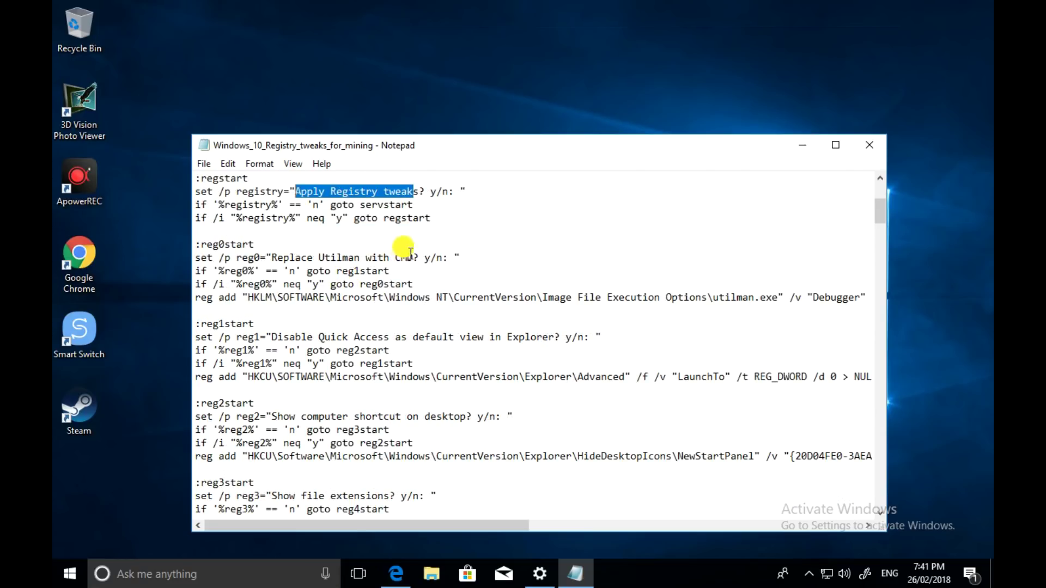
left_click_drag(413, 258, 278, 258)
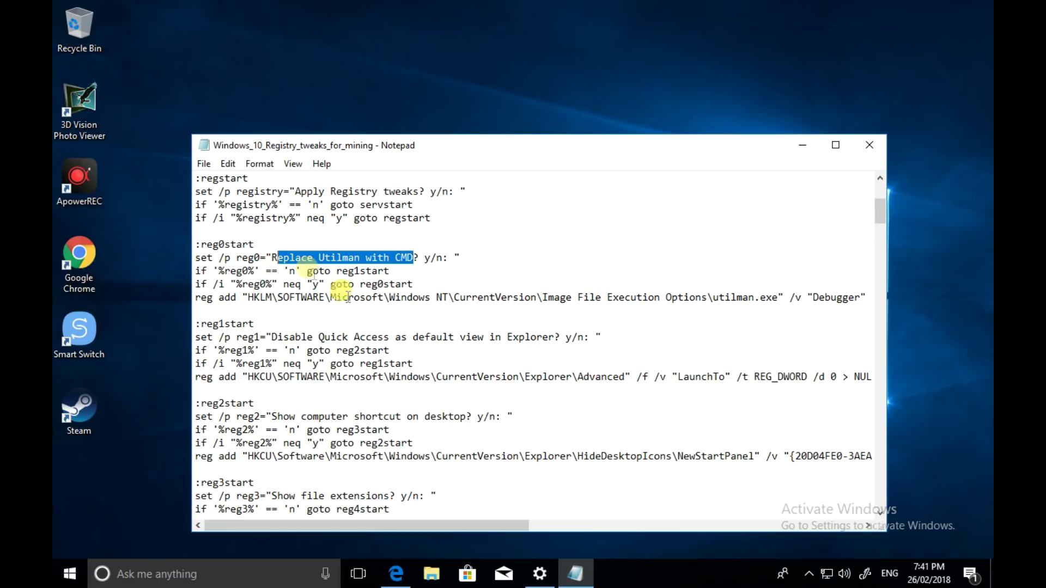
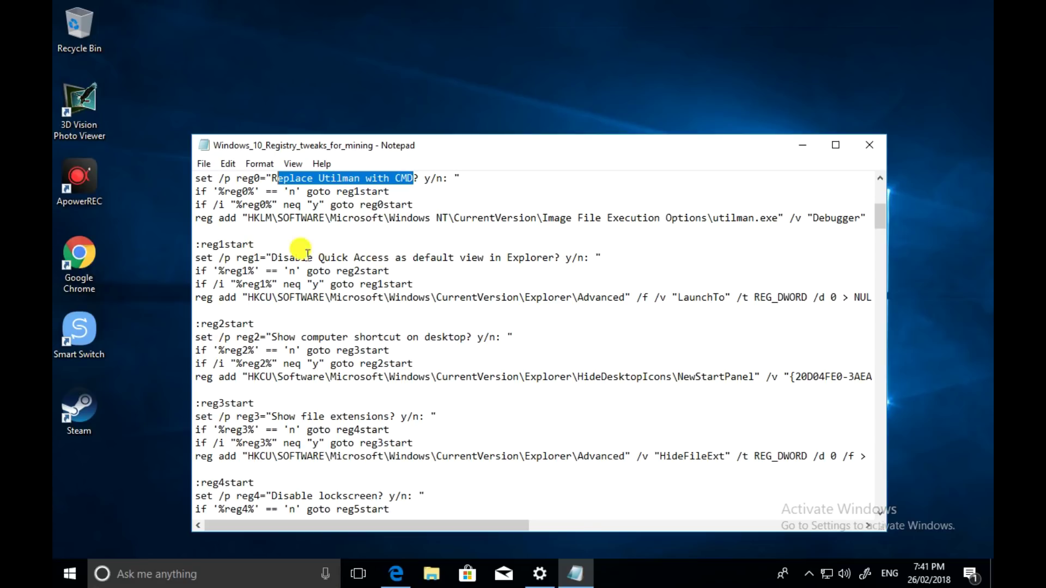
left_click_drag(549, 258, 318, 258)
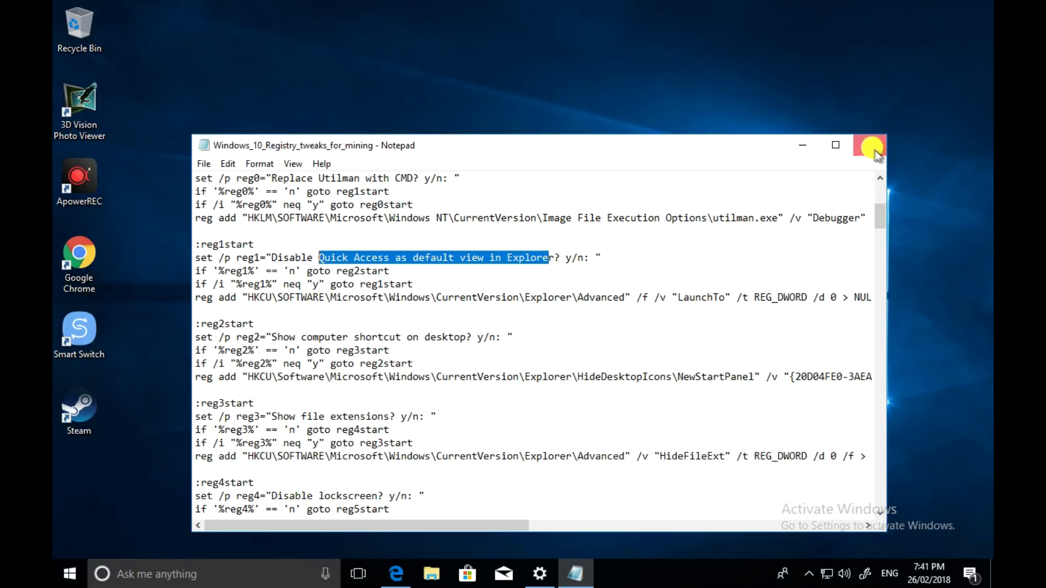
scroll(365, 305, "down", 14)
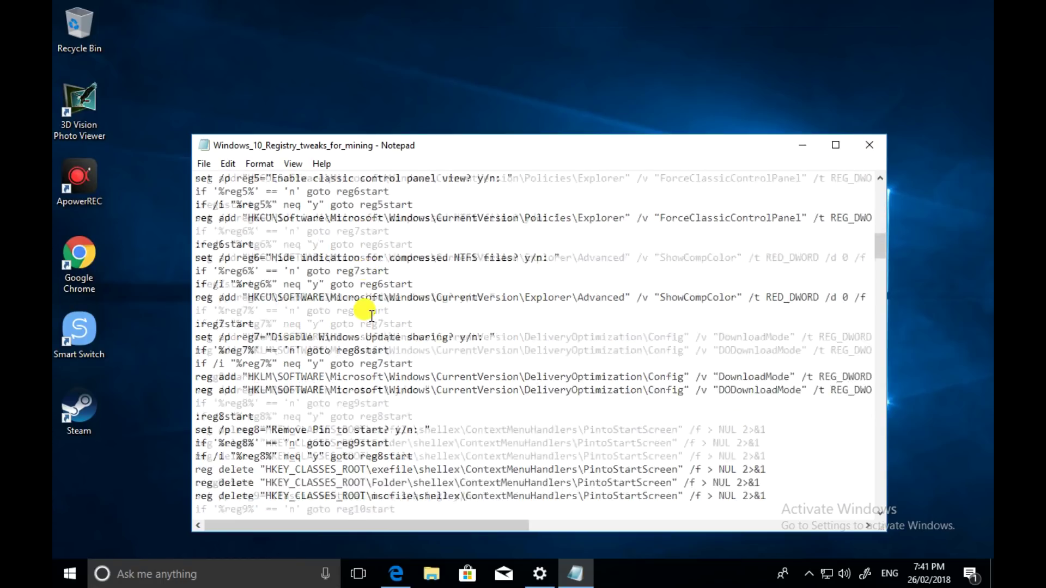
scroll(365, 310, "down", 13)
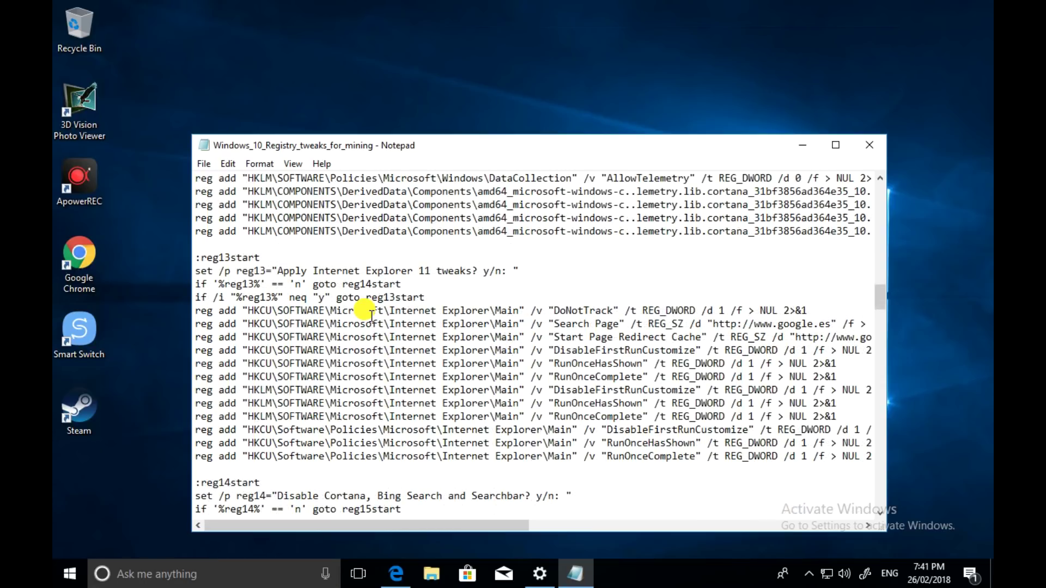
left_click(870, 146)
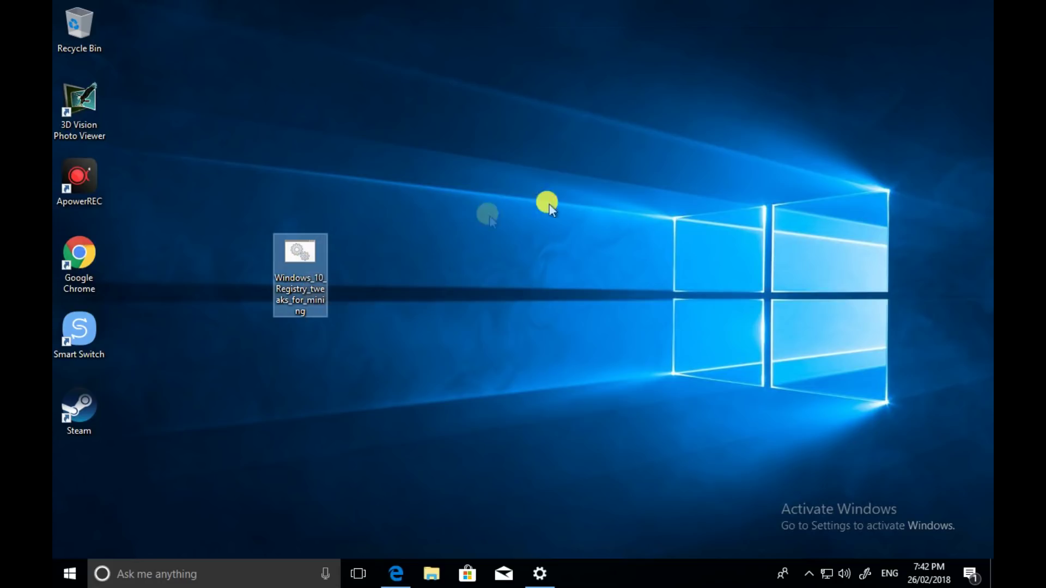
Run the Windows_10_Registry_tweaks_for_mining batch file and answer n to both "Apply Registry tweaks?" prompts.
left_click(306, 247)
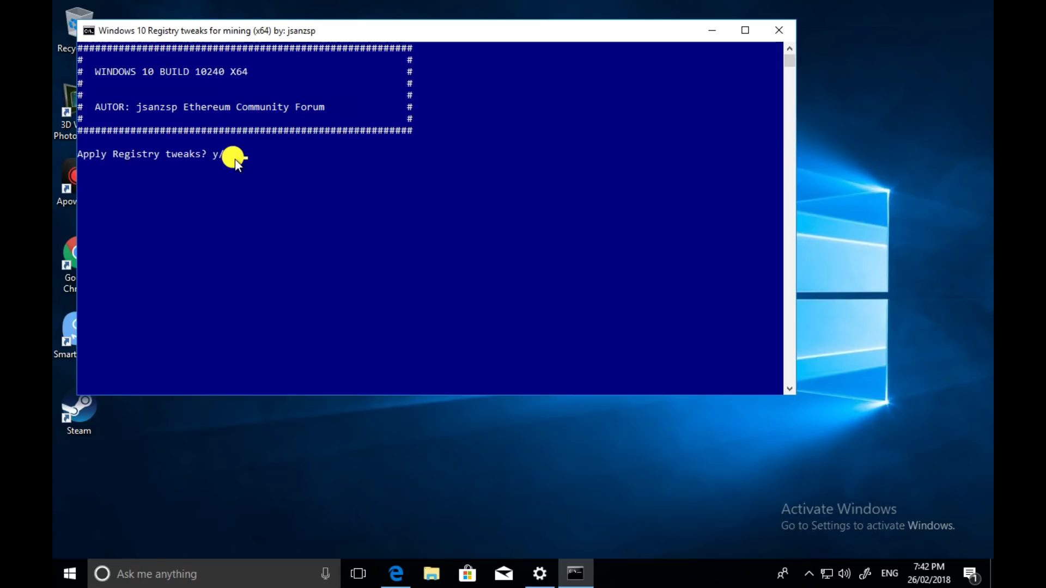
type("n")
key("Return")
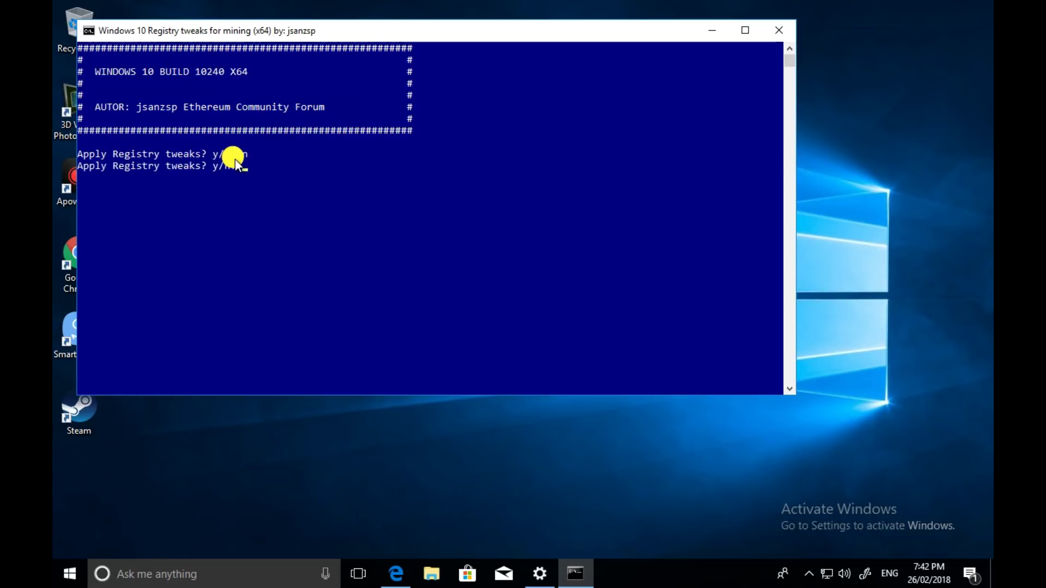
type("n")
key("Return")
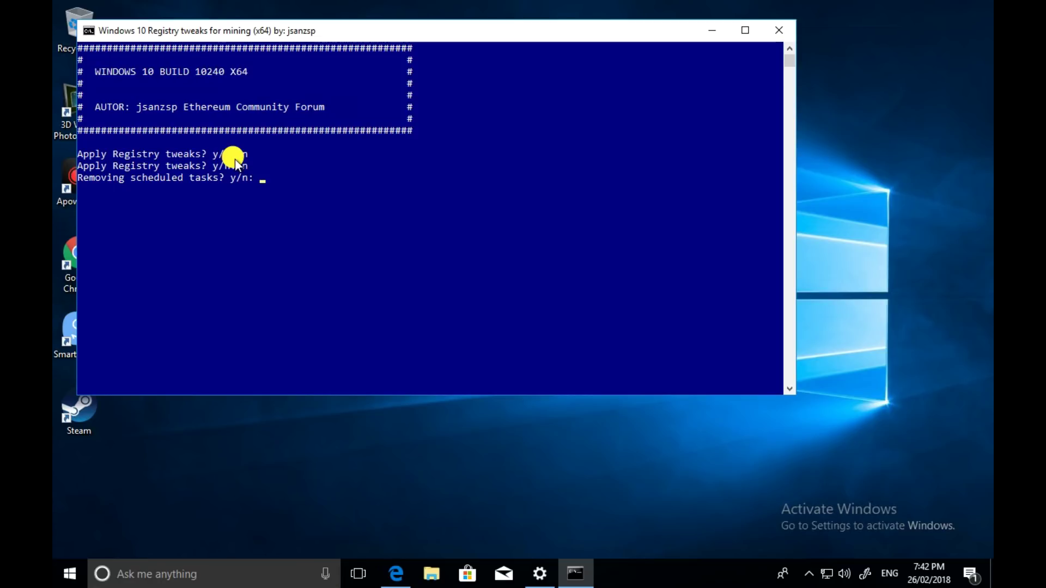
Answer y to the script's prompts for removing scheduled tasks, removing Windows default apps and disabling OneDrive.
type("y")
key("Return")
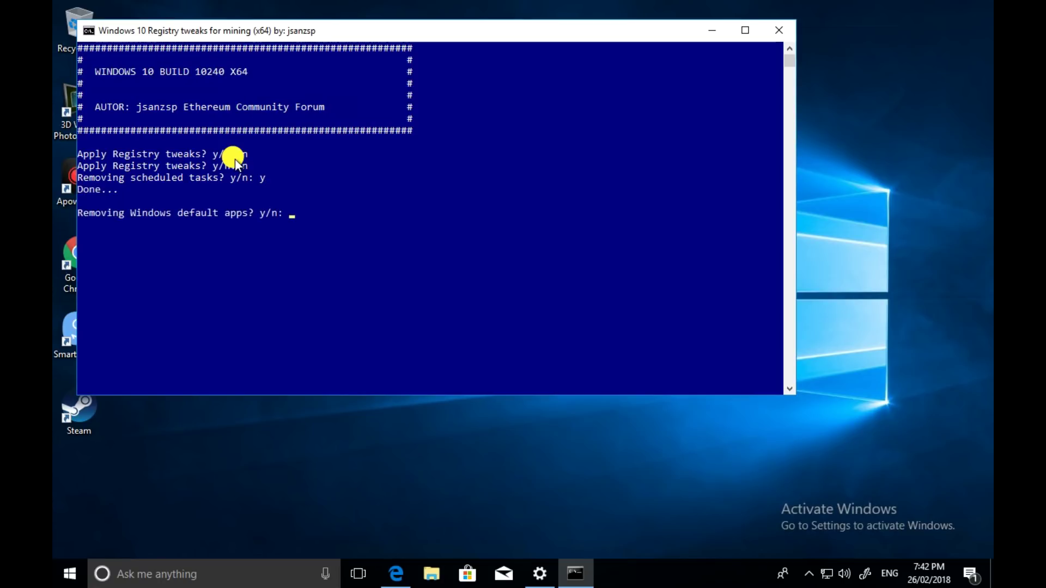
type("y")
key("Return")
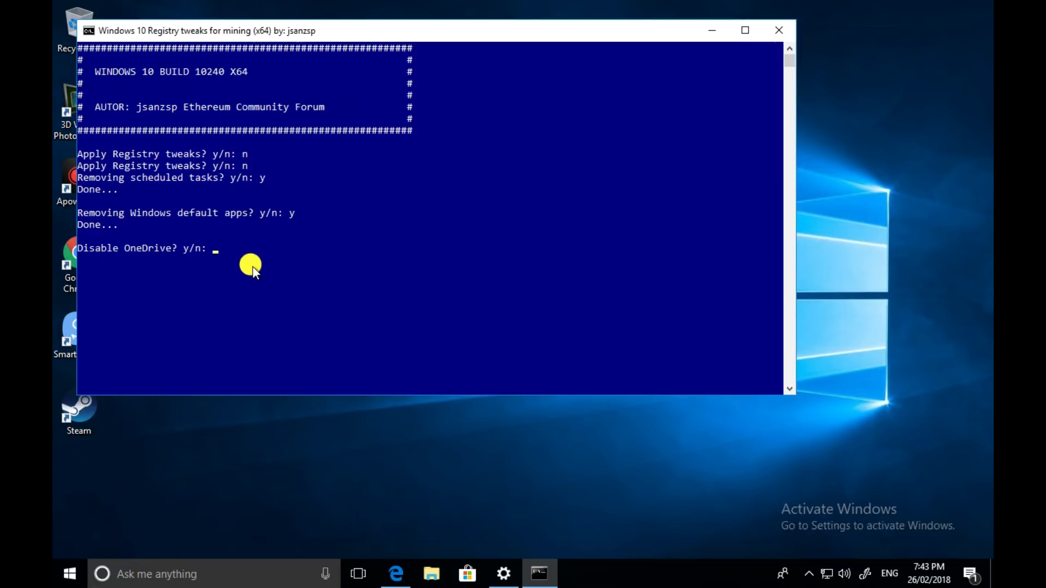
type("y")
key("Return")
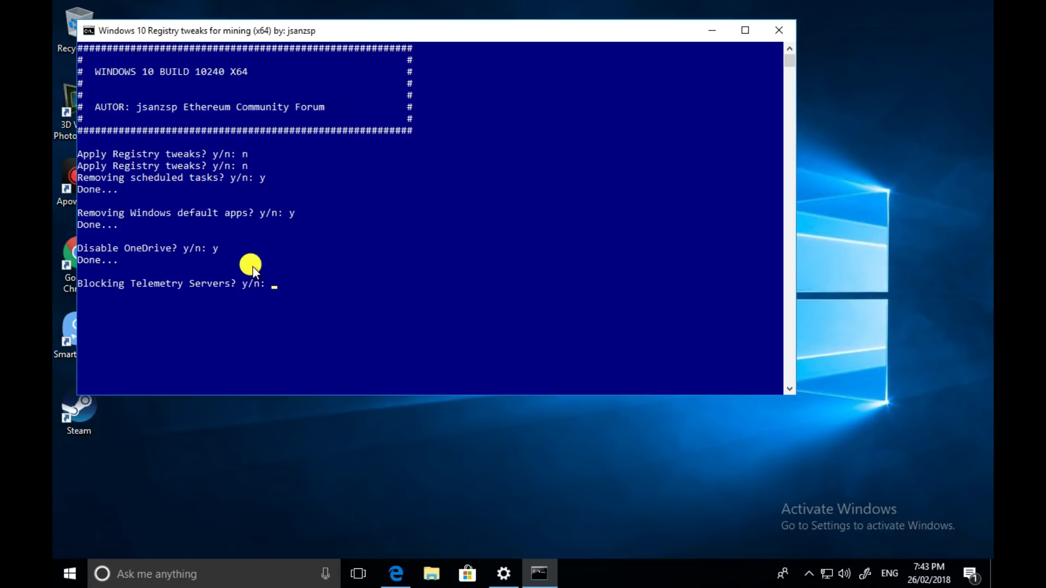
Answer y to the script's "Blocking Telemetry Servers?" prompt and close the finished script window.
type("y")
key("Return")
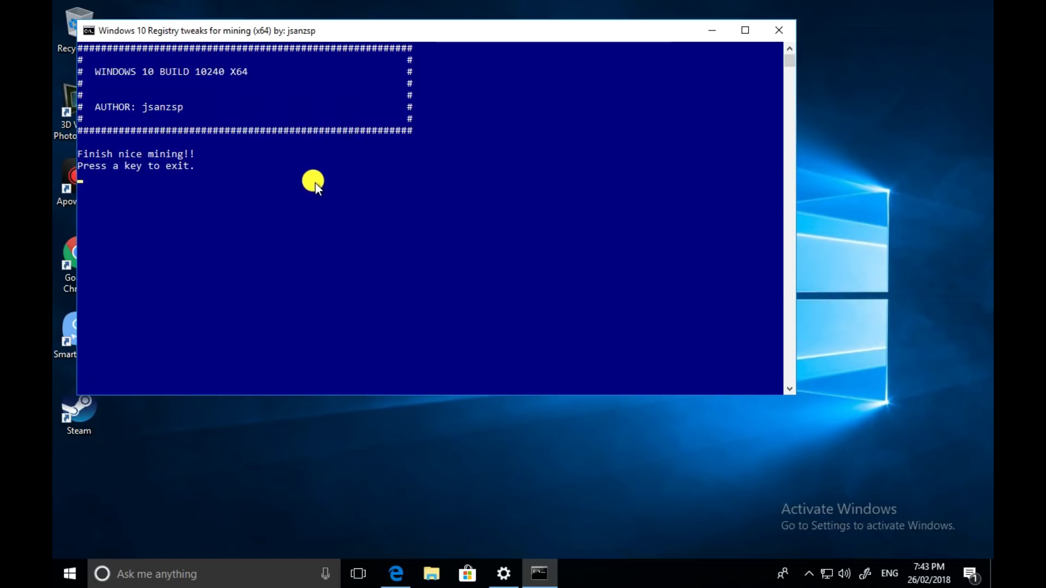
left_click(784, 33)
left_click(301, 242)
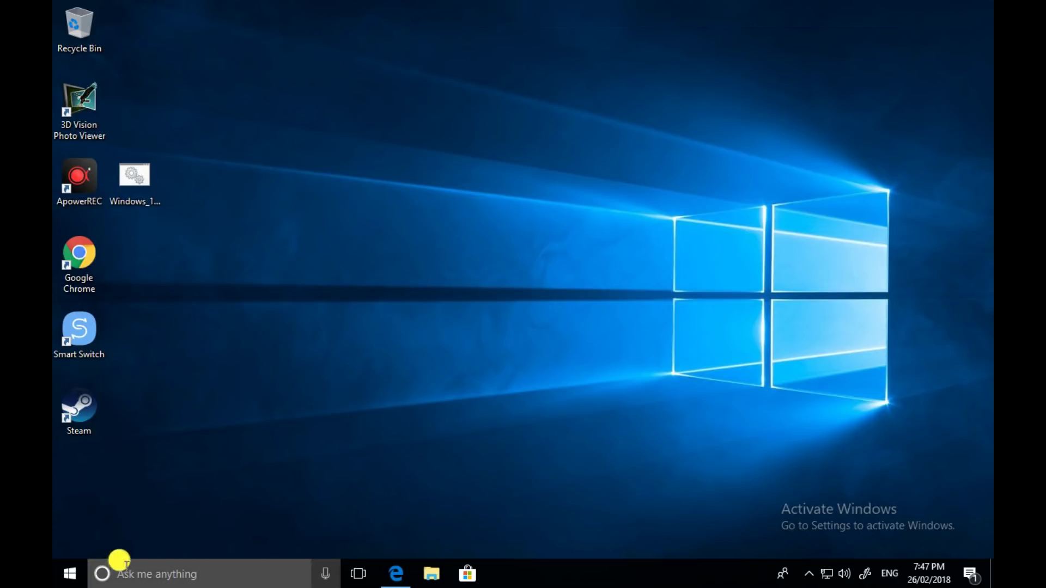
Open the computer's advanced system properties and set the performance visual effects to "Adjust for best performance".
left_click(433, 574)
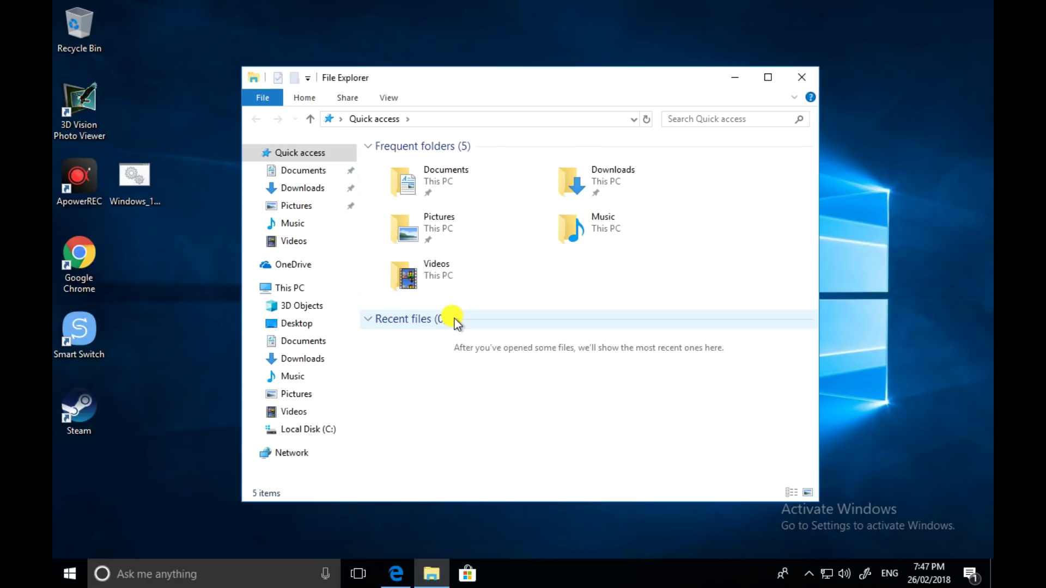
right_click(287, 289)
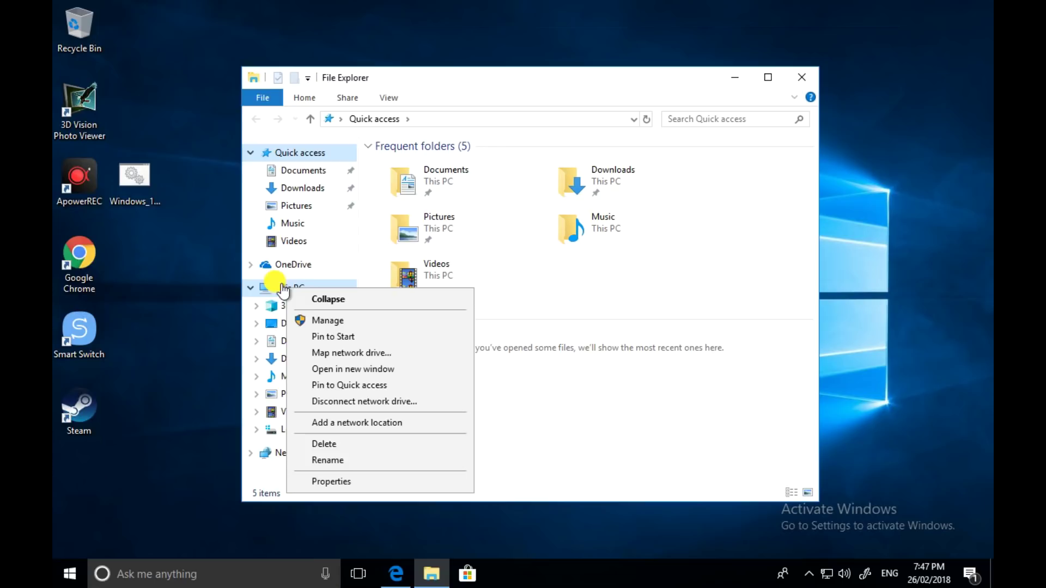
left_click(333, 481)
left_click(343, 227)
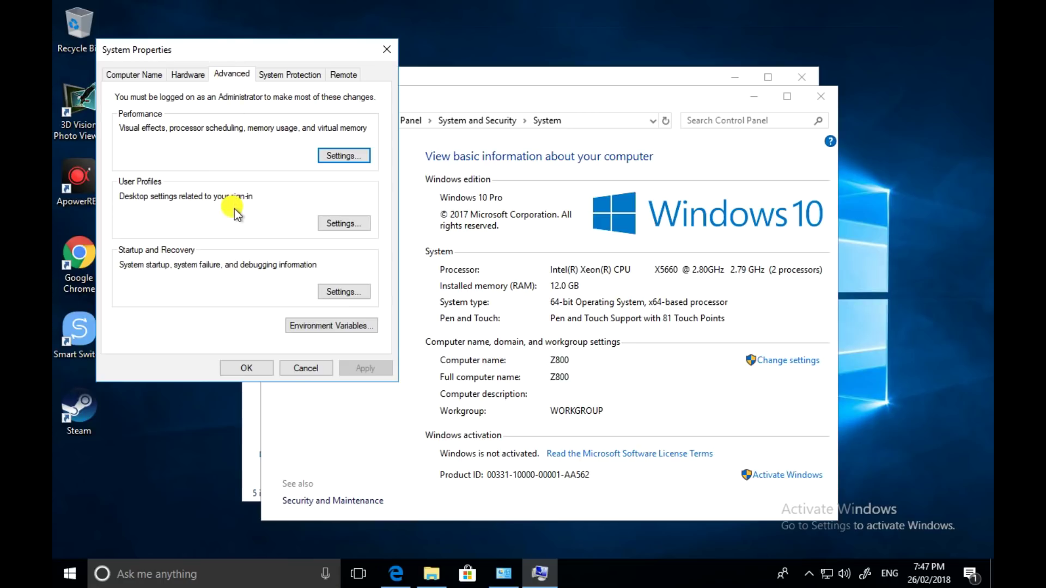
left_click(344, 155)
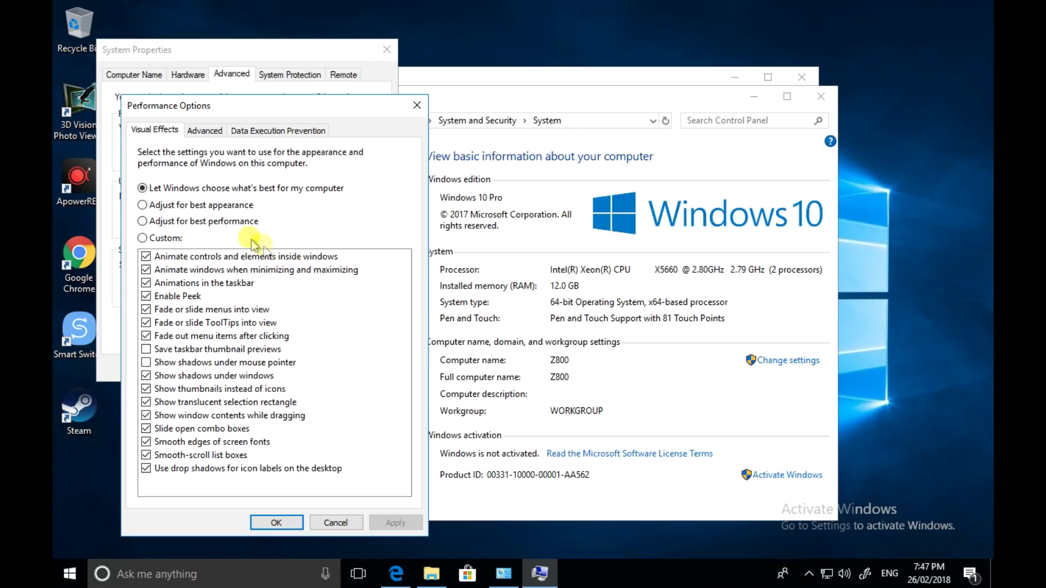
left_click(172, 223)
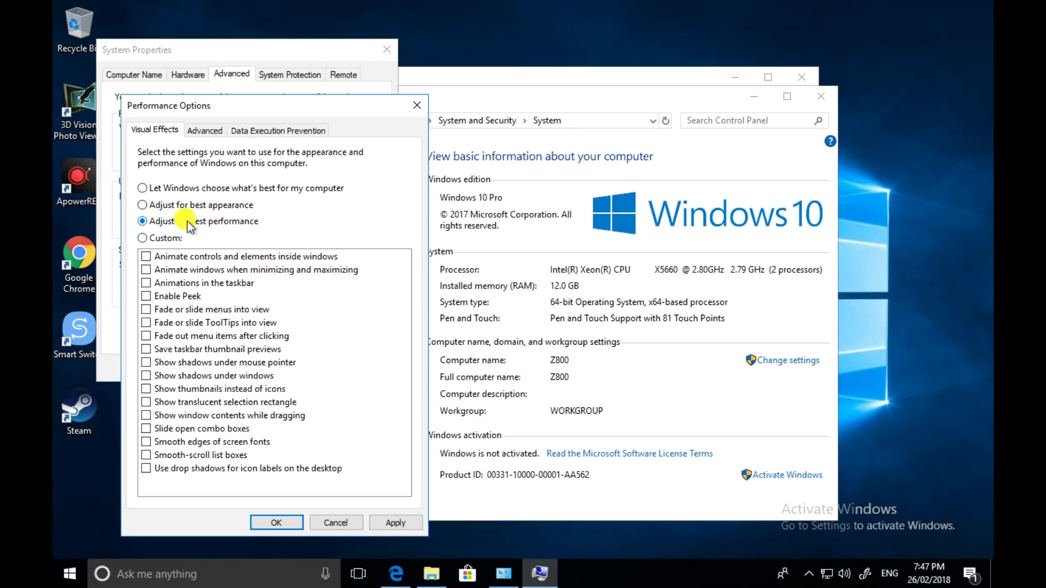
Open the virtual memory settings and examine drive C:'s custom initial and maximum paging file sizes and the automatic management option.
left_click(214, 132)
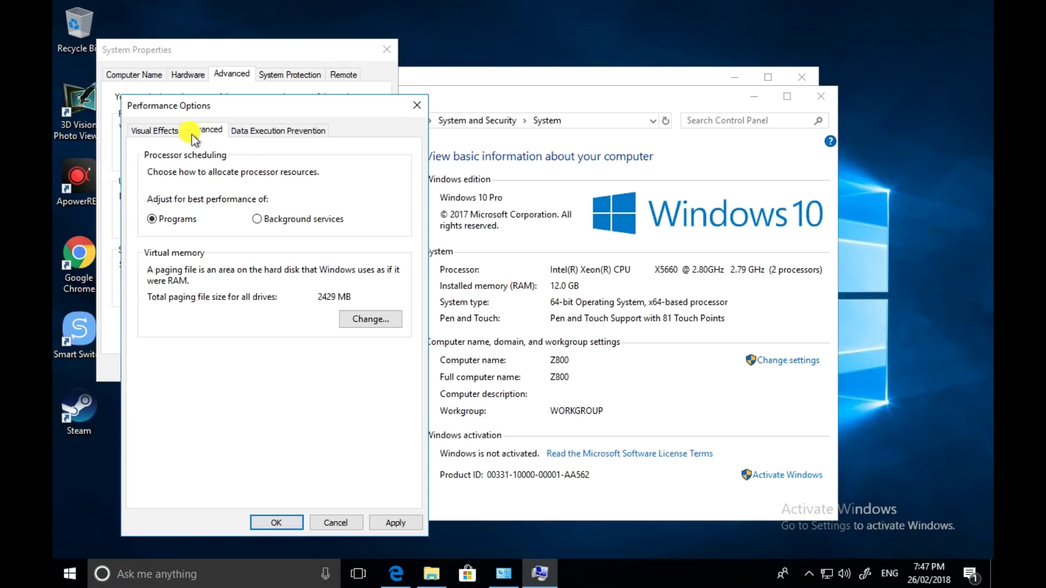
left_click(368, 319)
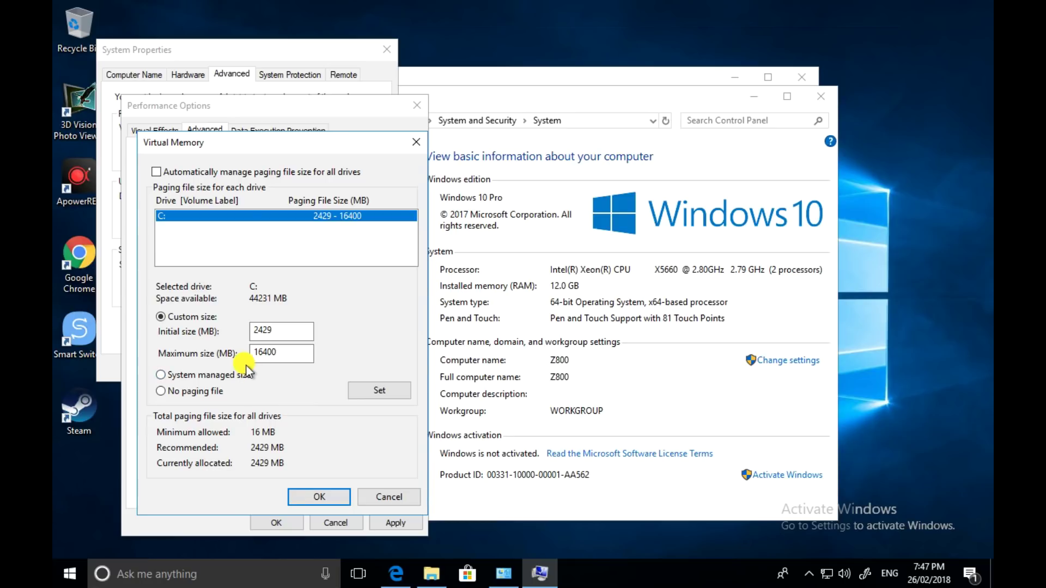
left_click(292, 353)
left_click_drag(292, 353, 253, 351)
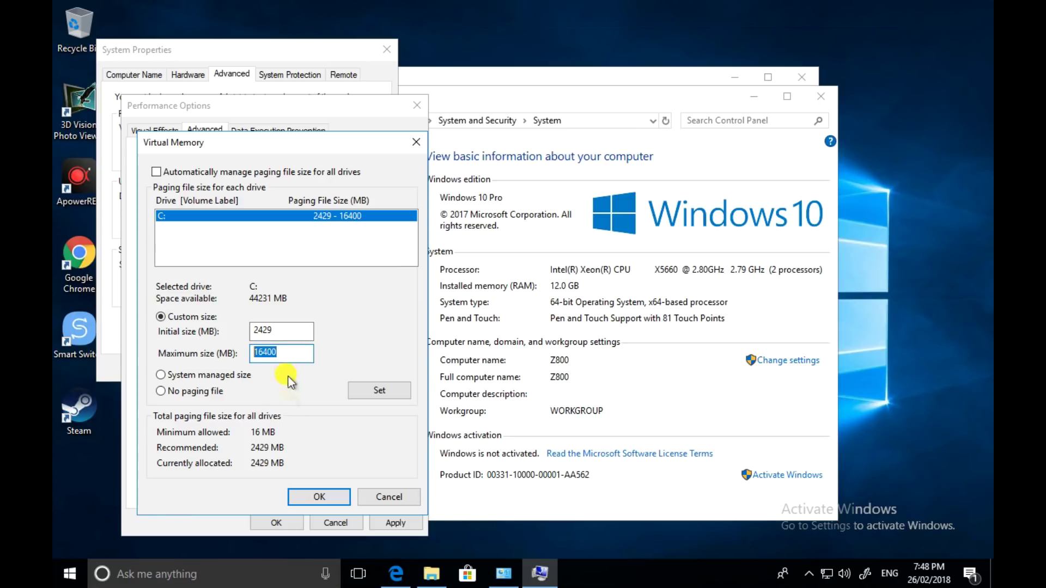
left_click_drag(270, 330, 247, 330)
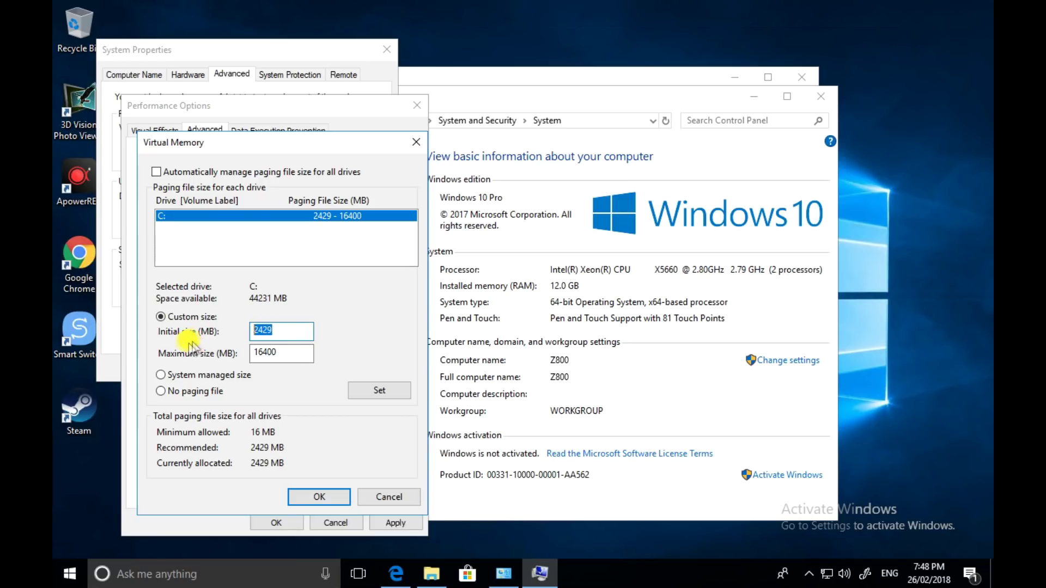
left_click(154, 173)
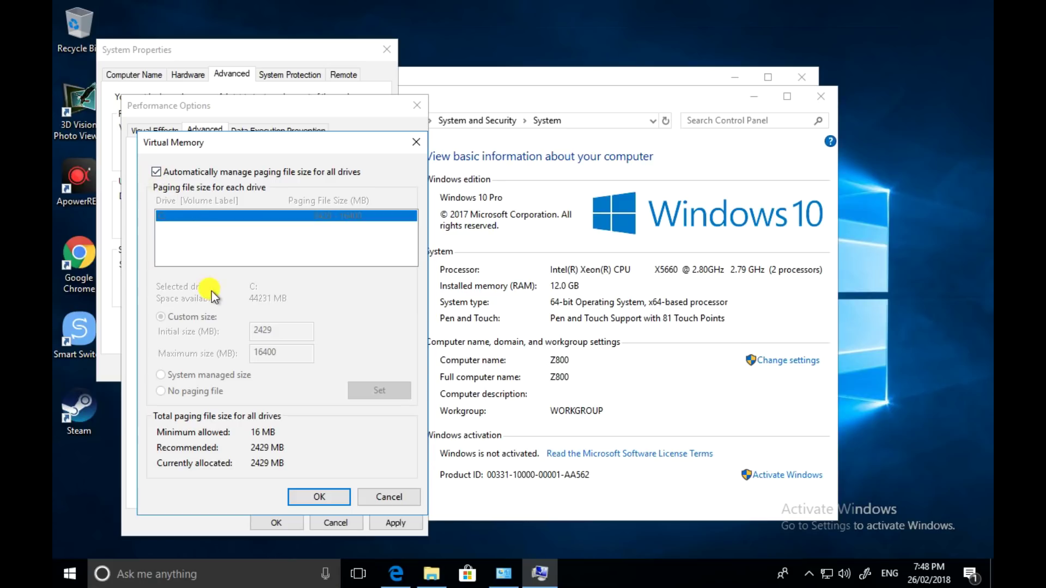
left_click(157, 172)
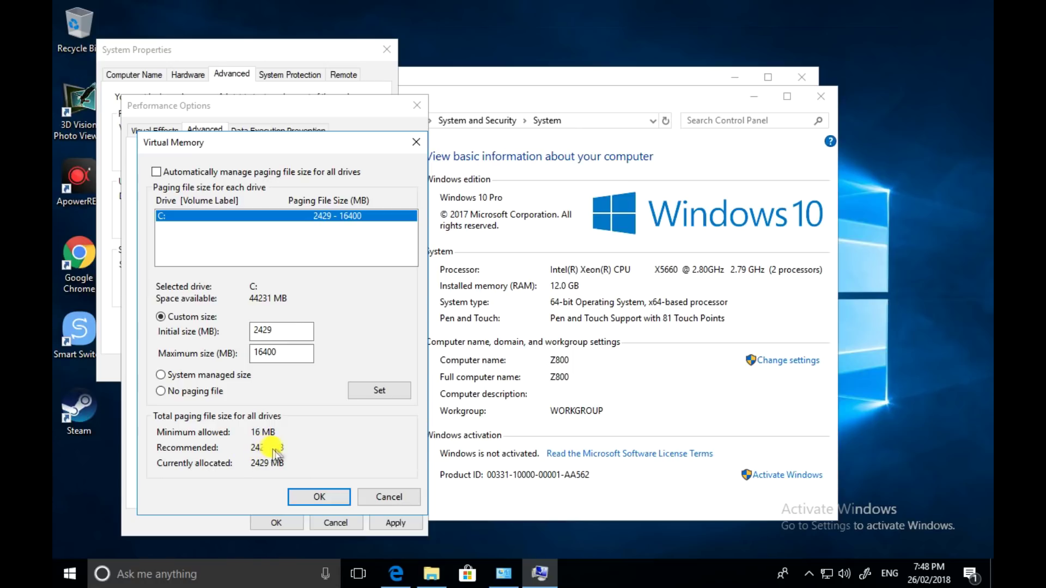
double_click(263, 331)
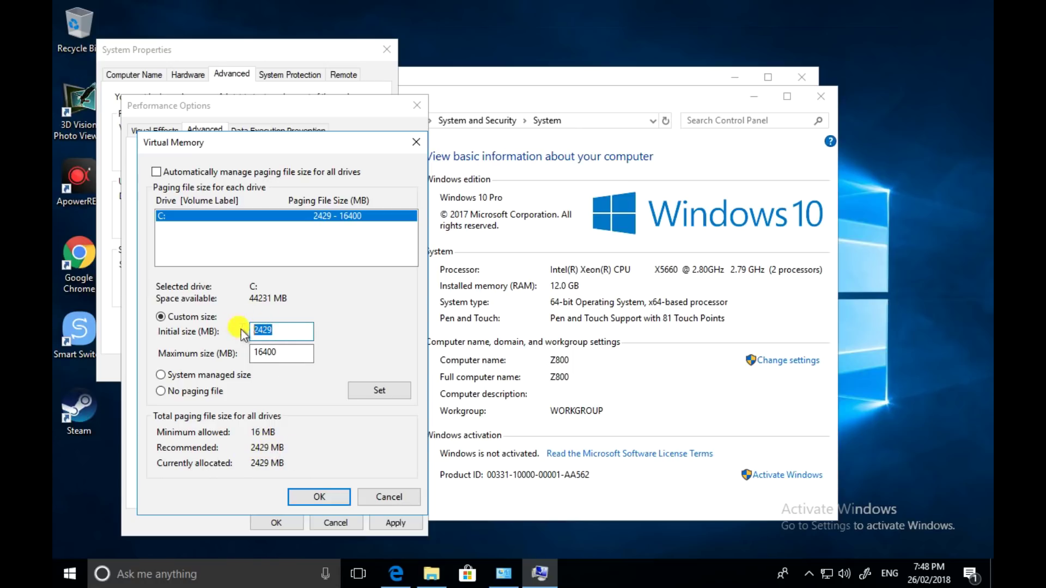
double_click(266, 352)
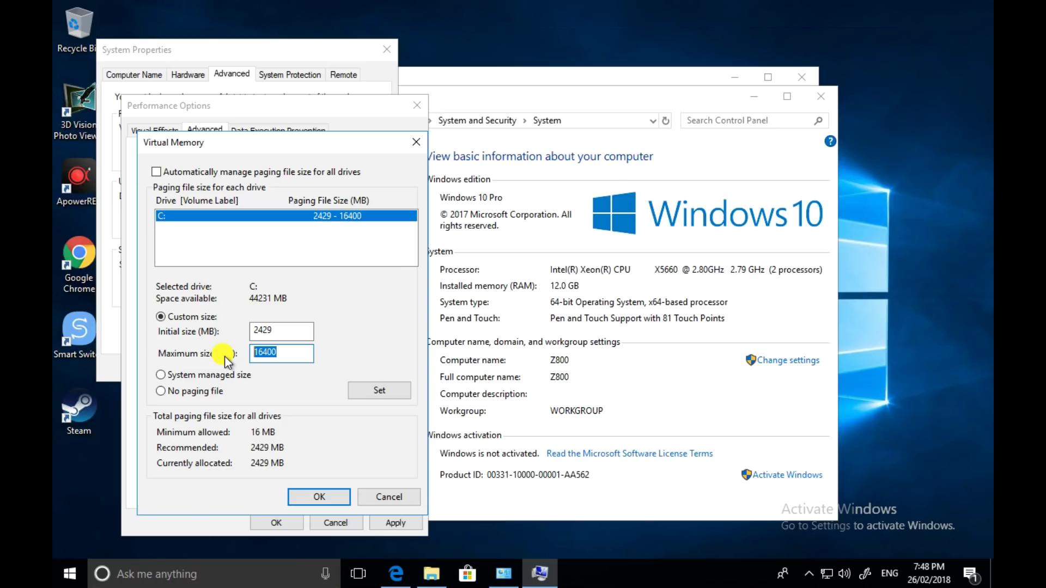
left_click(288, 348)
left_click_drag(287, 349, 266, 353)
left_click_drag(265, 352, 236, 354)
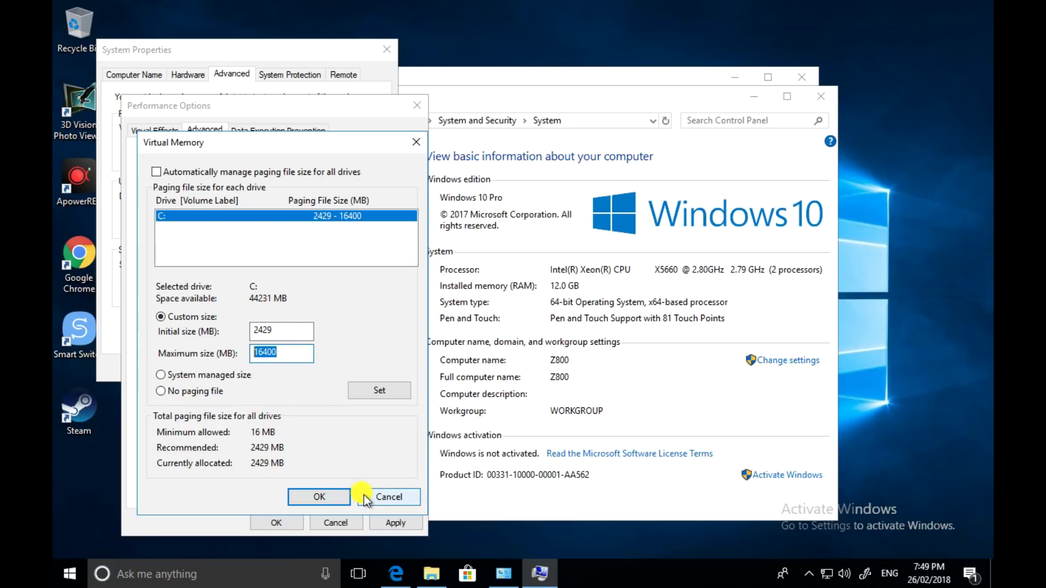
Confirm the virtual memory settings, apply the performance options and close System Properties.
left_click(320, 496)
left_click(391, 524)
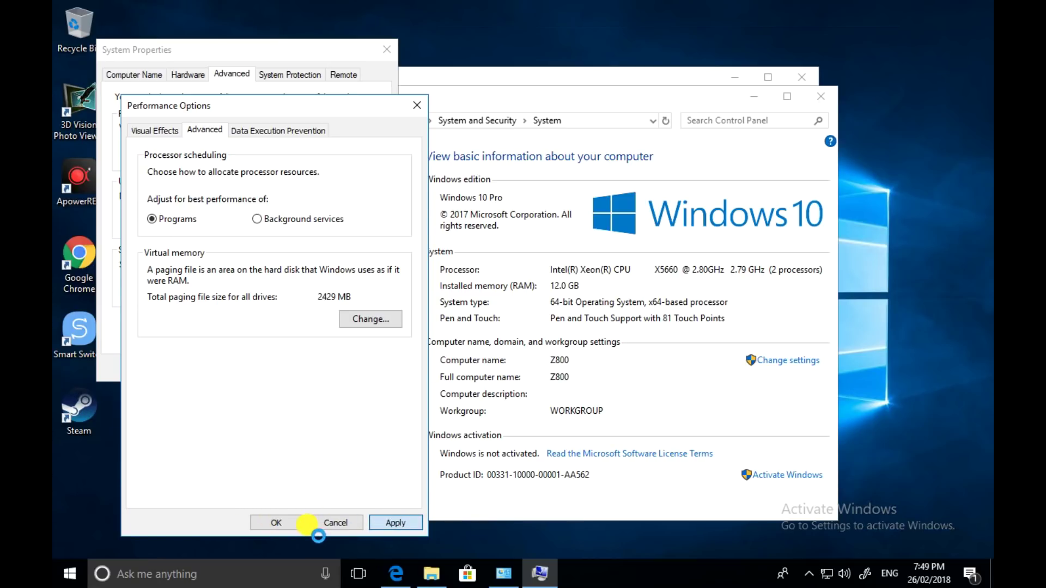
left_click(307, 523)
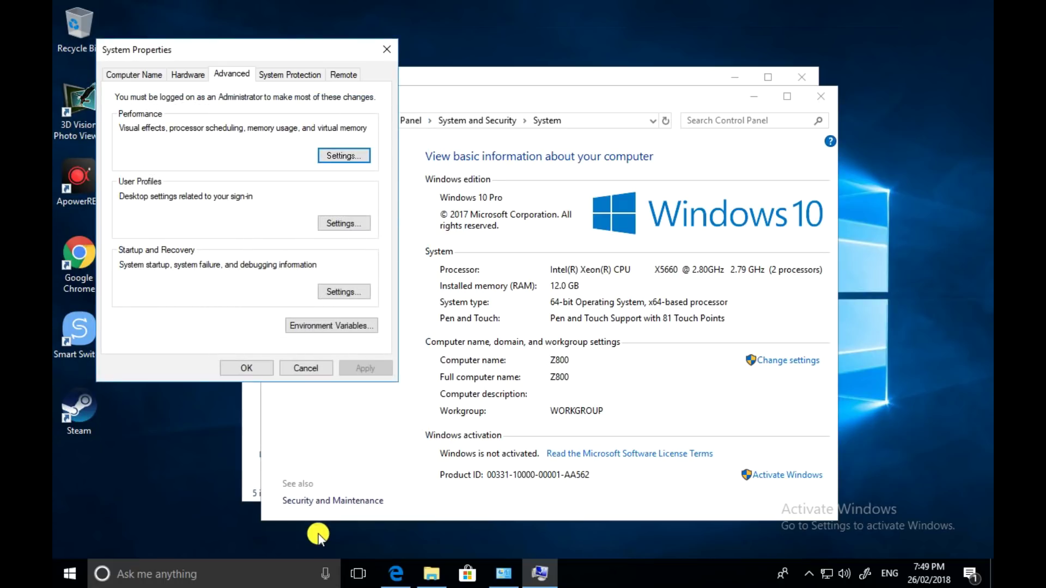
left_click(308, 366)
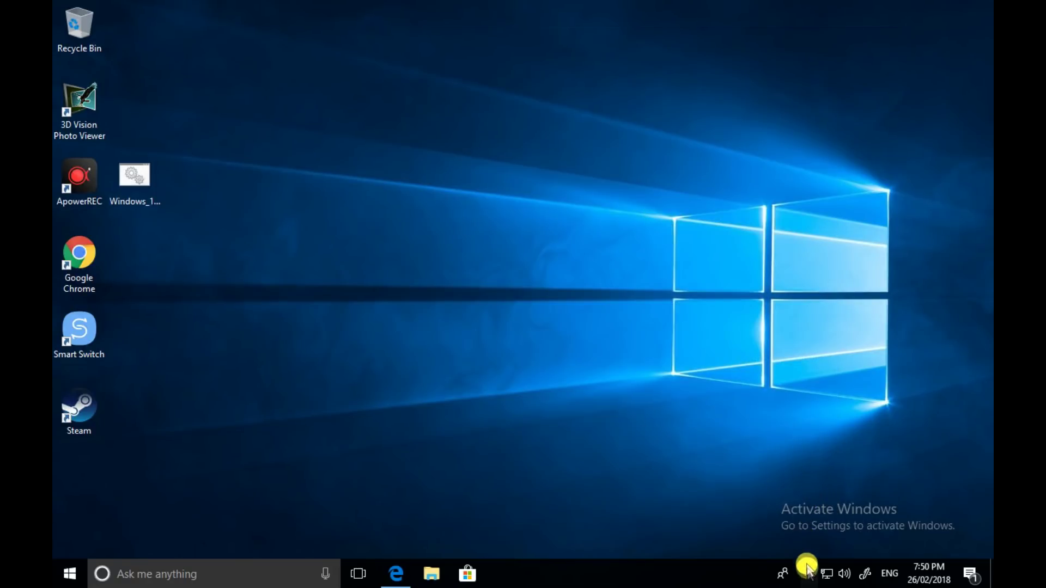
Search Windows Settings for "power", open Power & sleep settings and go to the additional power settings.
left_click(806, 574)
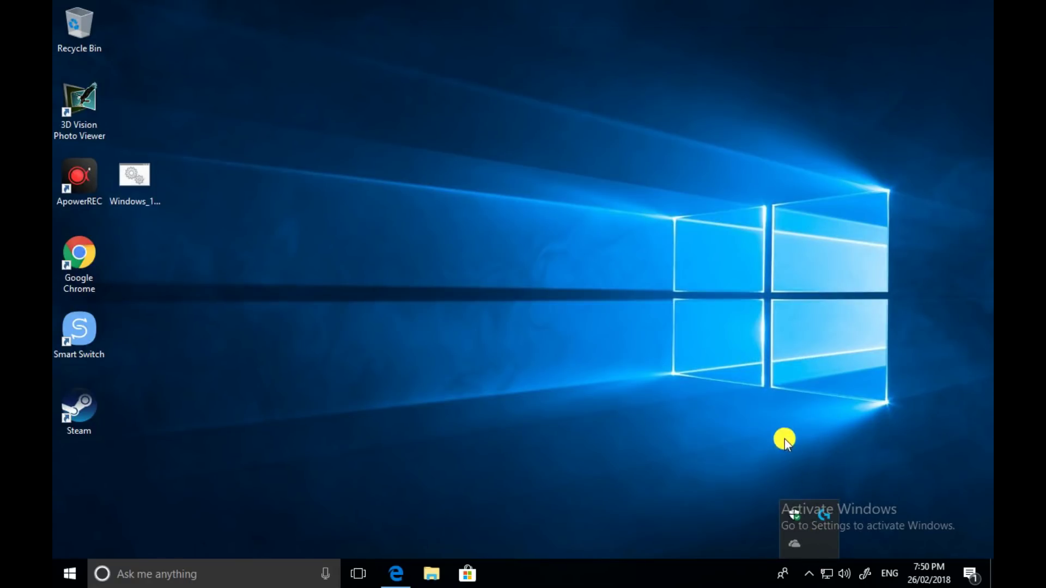
left_click(57, 582)
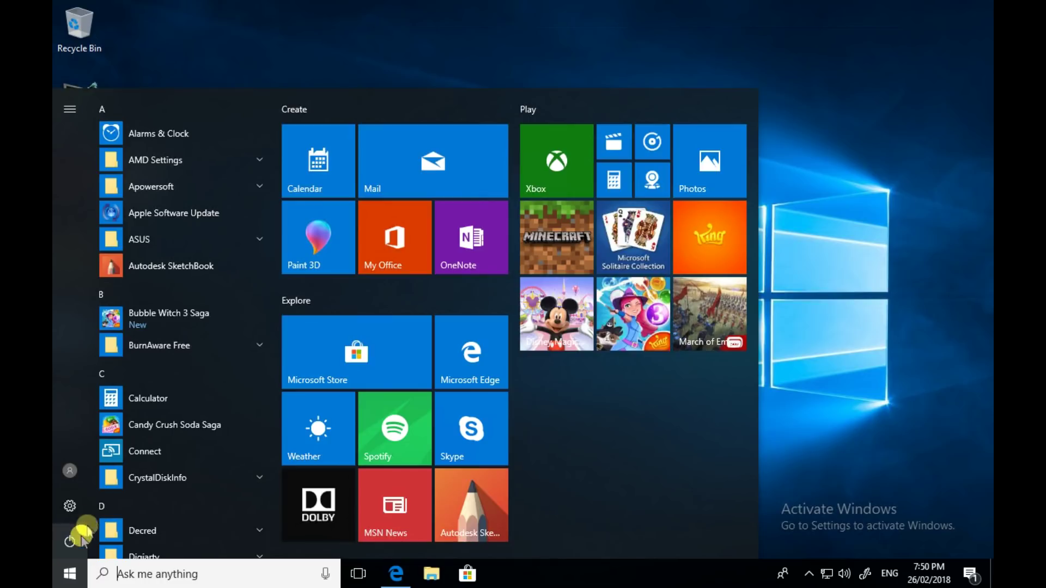
left_click(72, 507)
left_click(353, 131)
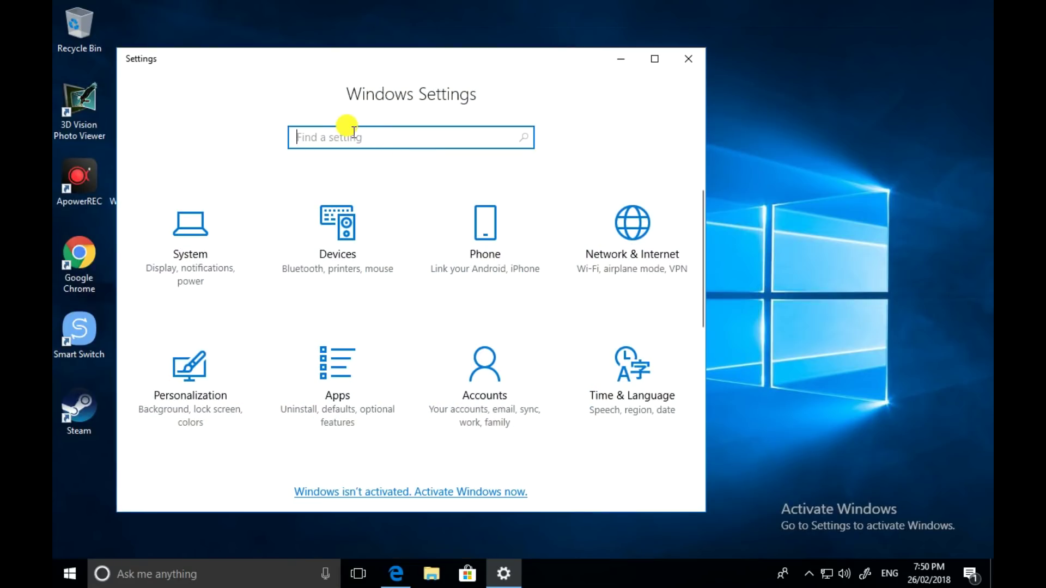
type("power")
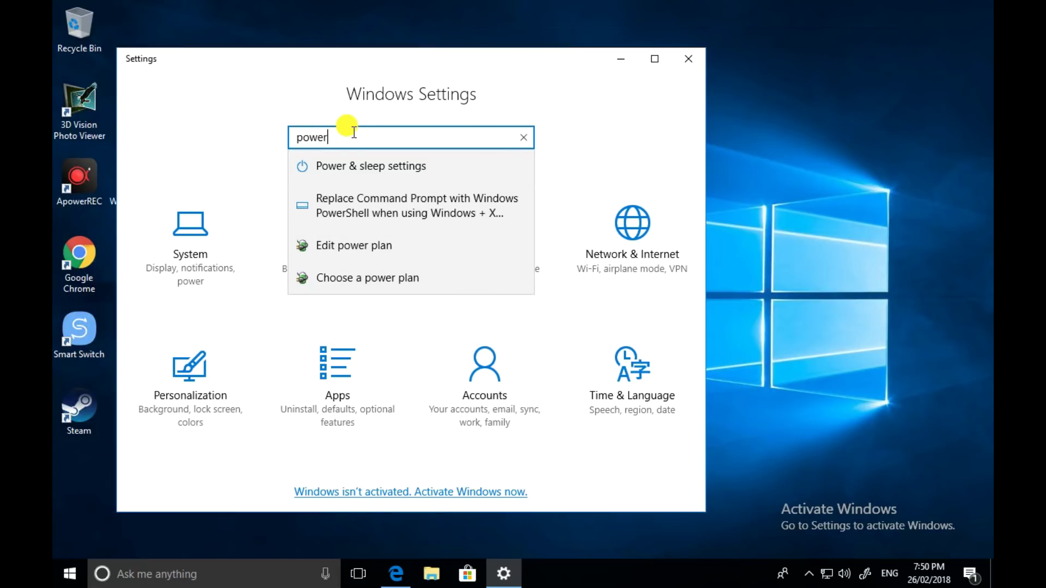
left_click(354, 165)
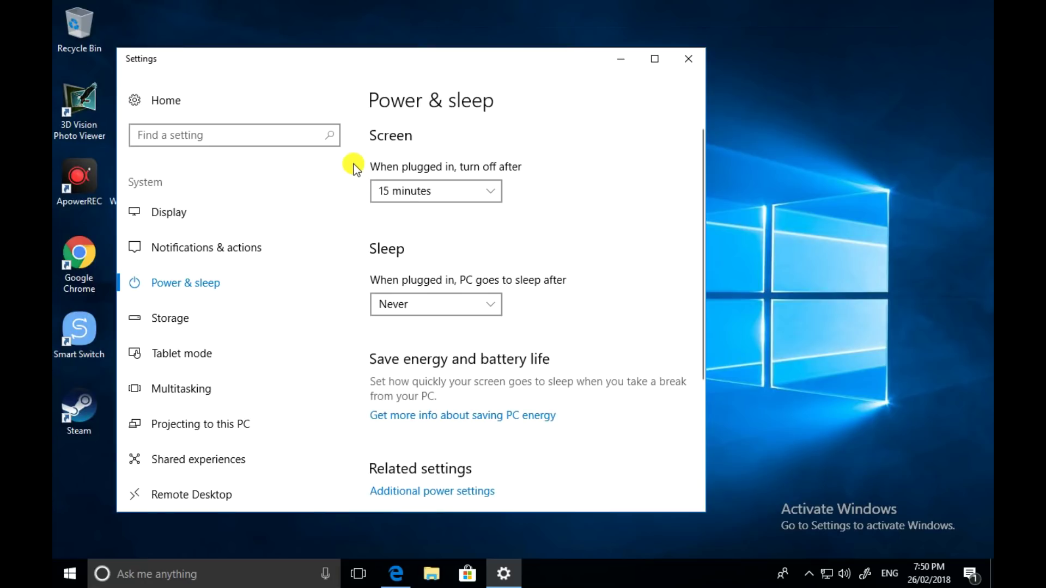
scroll(460, 260, "down", 2)
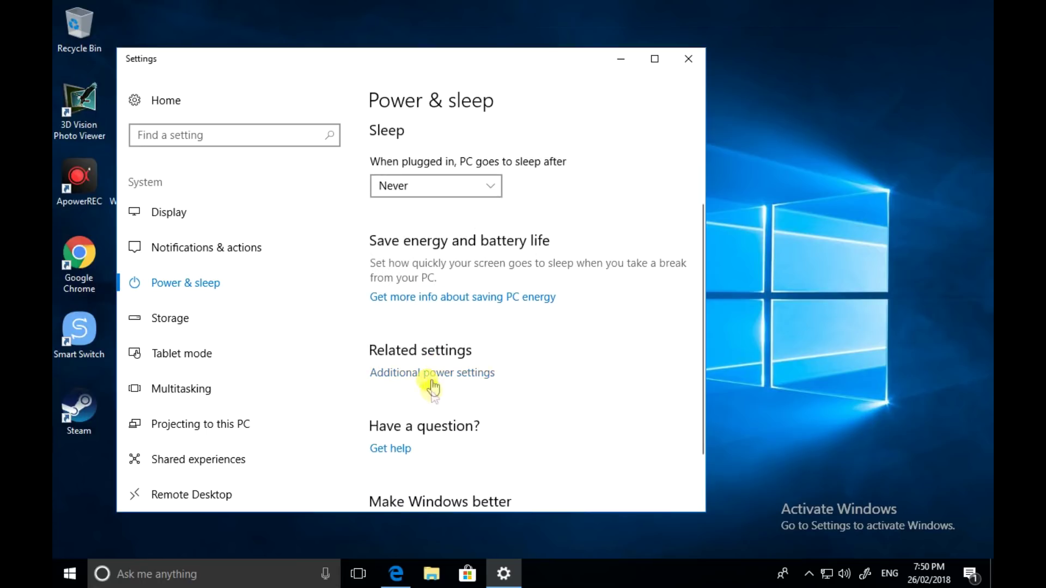
left_click(460, 377)
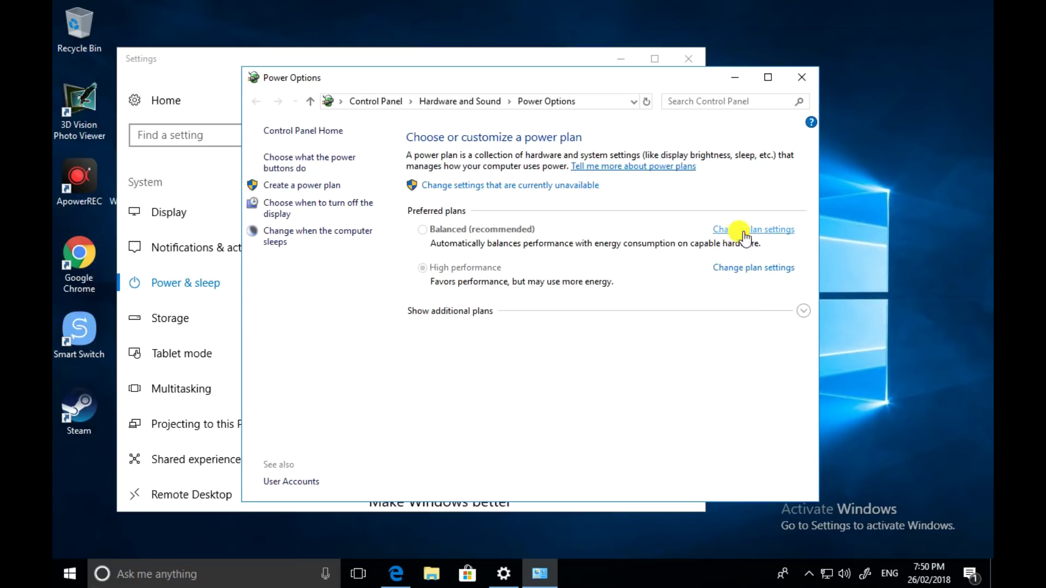
Open the Power saver plan's advanced power settings and select the minutes value under "Turn off hard disk after".
left_click(803, 312)
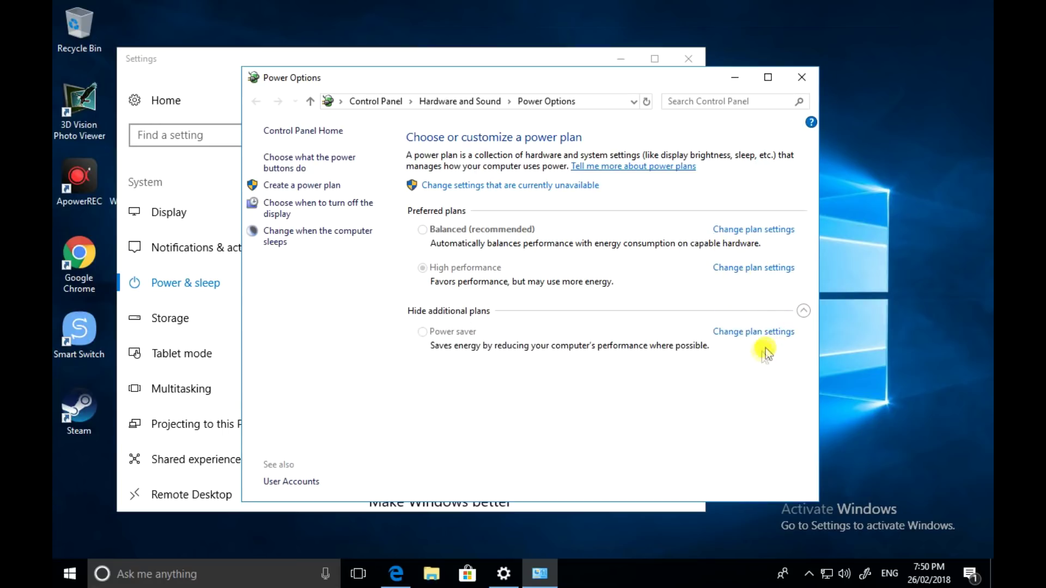
left_click(750, 334)
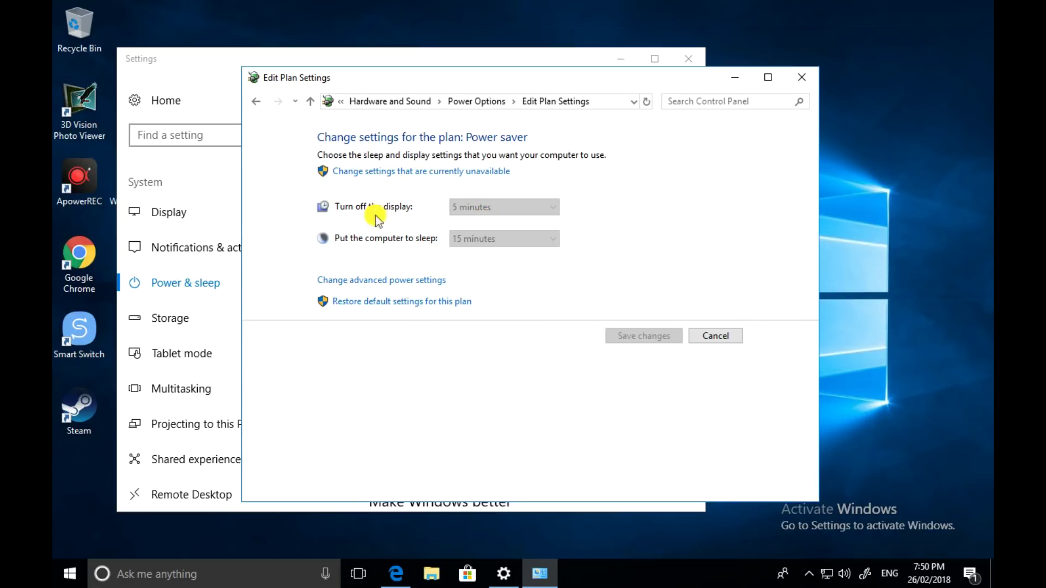
left_click(403, 282)
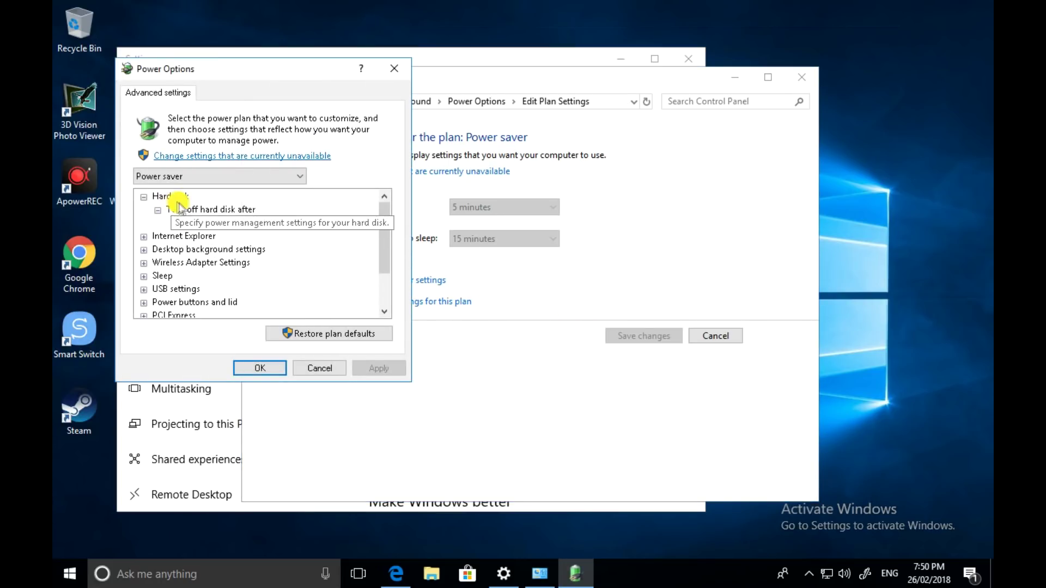
left_click(228, 210)
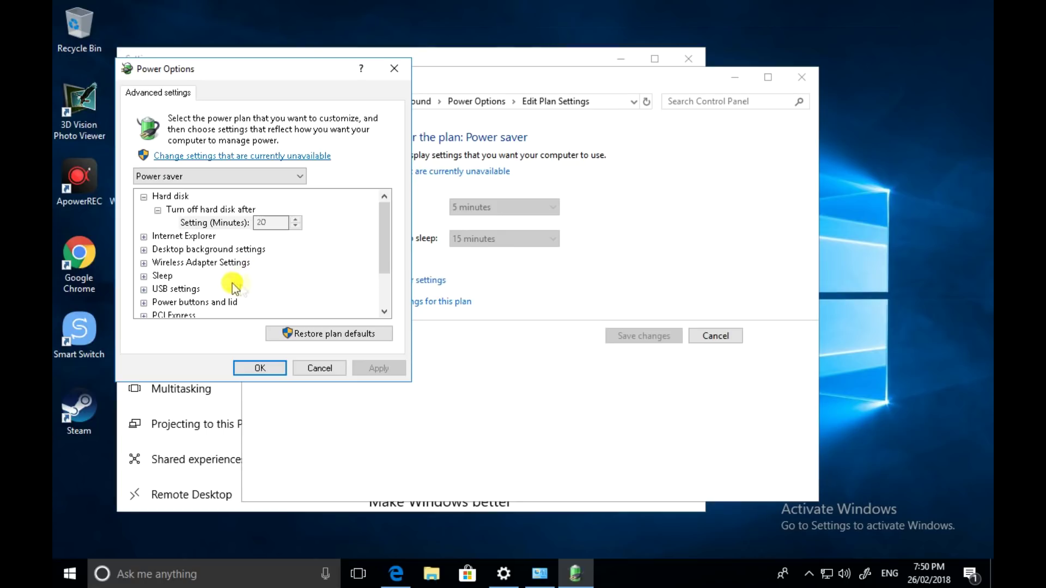
left_click(268, 224)
left_click(269, 224)
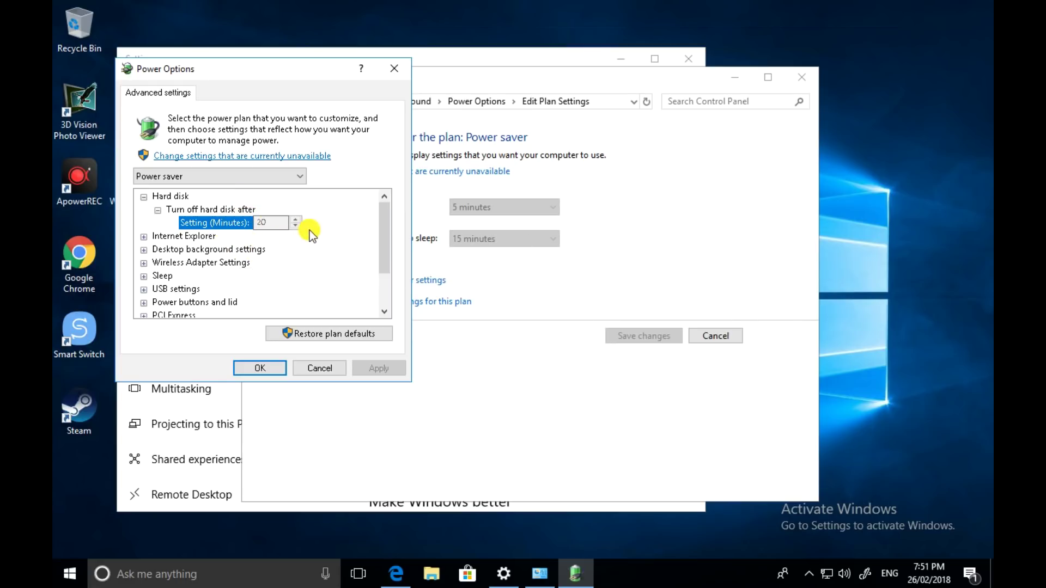
Expand PCI Express and Link State Power Management in the Power saver plan and select its setting.
left_click_drag(392, 224, 380, 273)
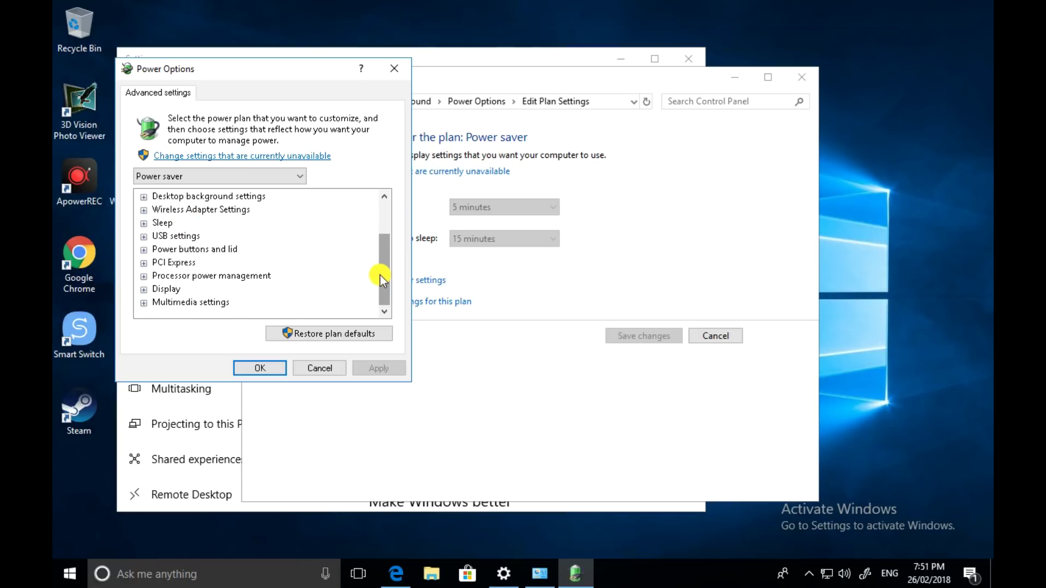
left_click(144, 263)
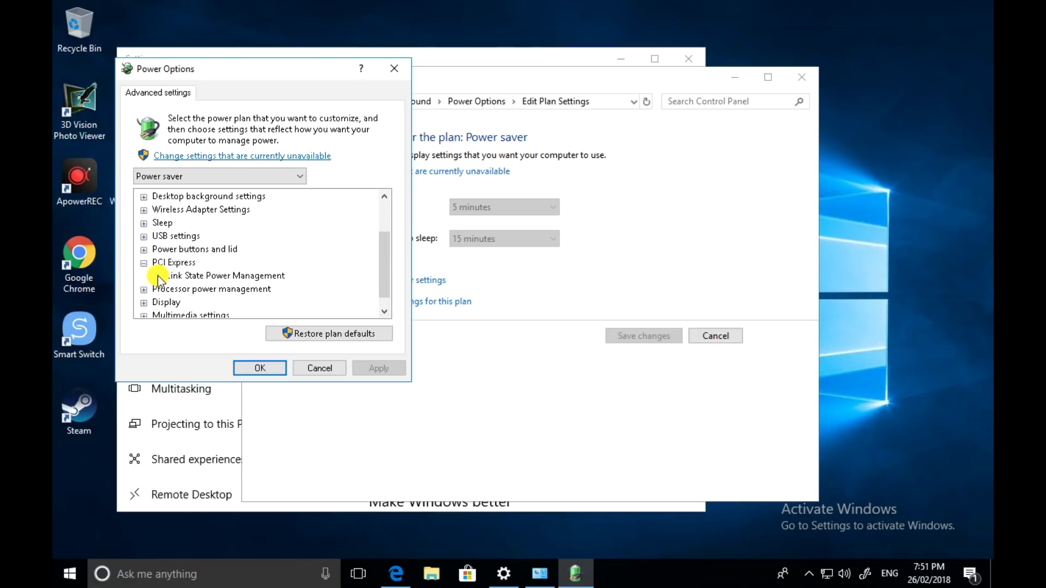
left_click(158, 277)
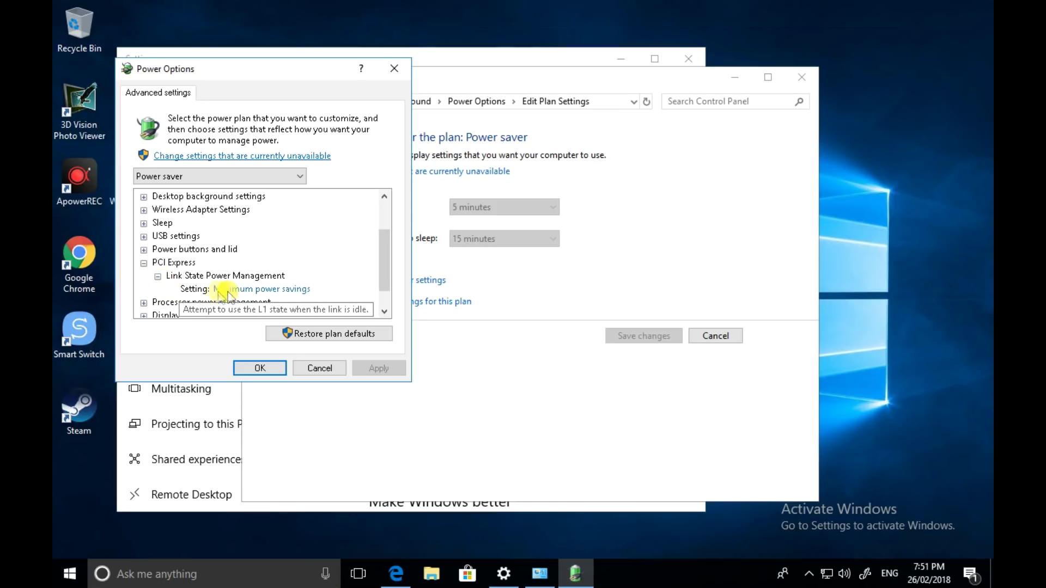
left_click(248, 291)
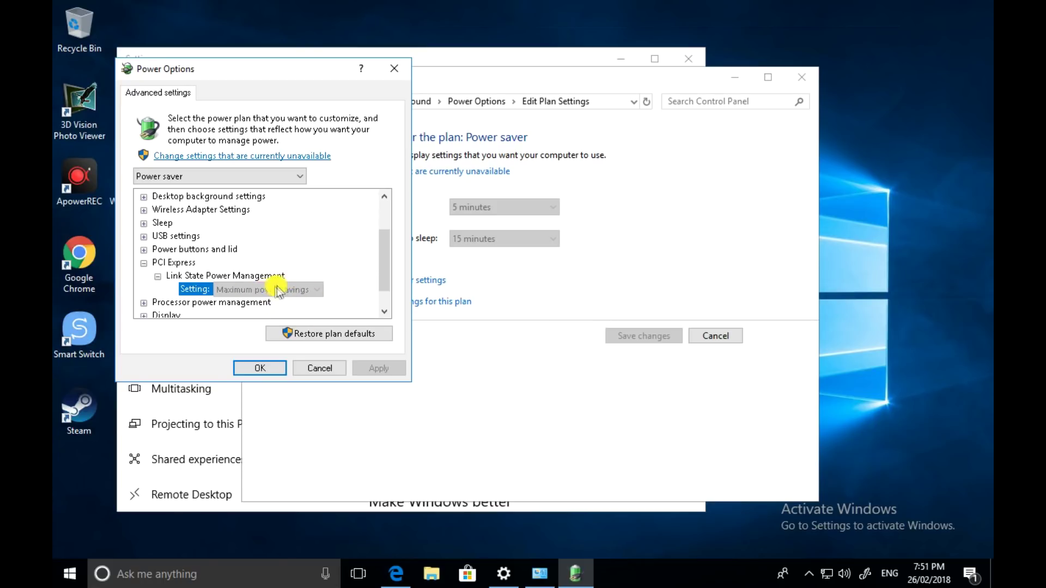
Close the Power saver plan windows, reopen the additional power settings and open the High performance plan's settings.
left_click(269, 366)
left_click(801, 76)
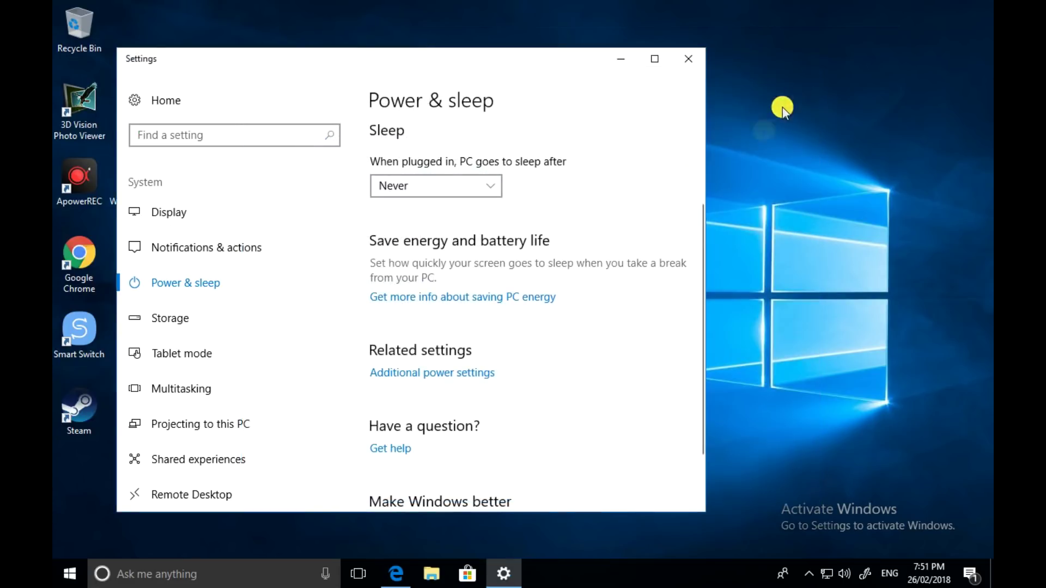
left_click(447, 372)
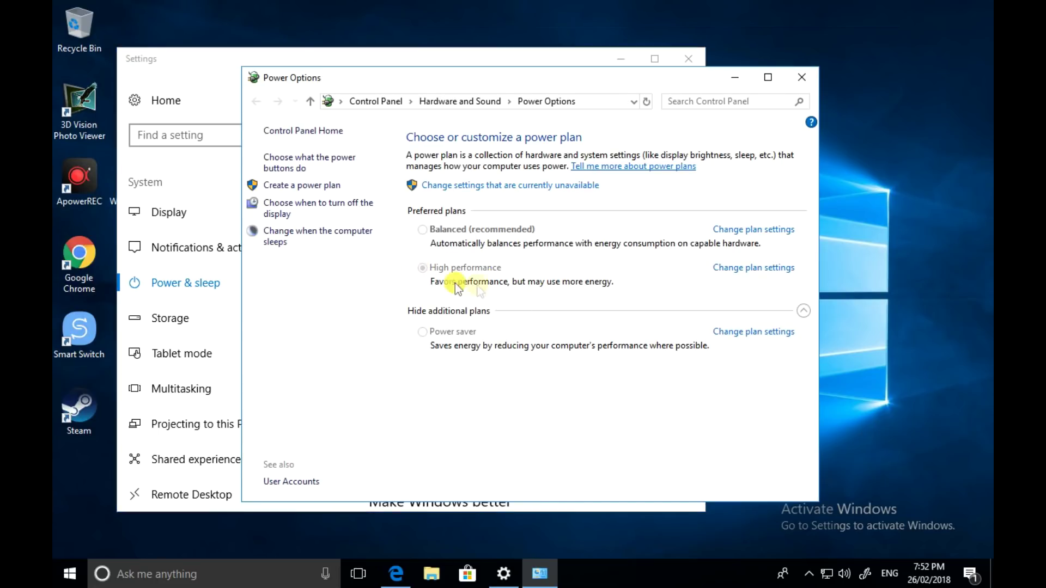
left_click(728, 266)
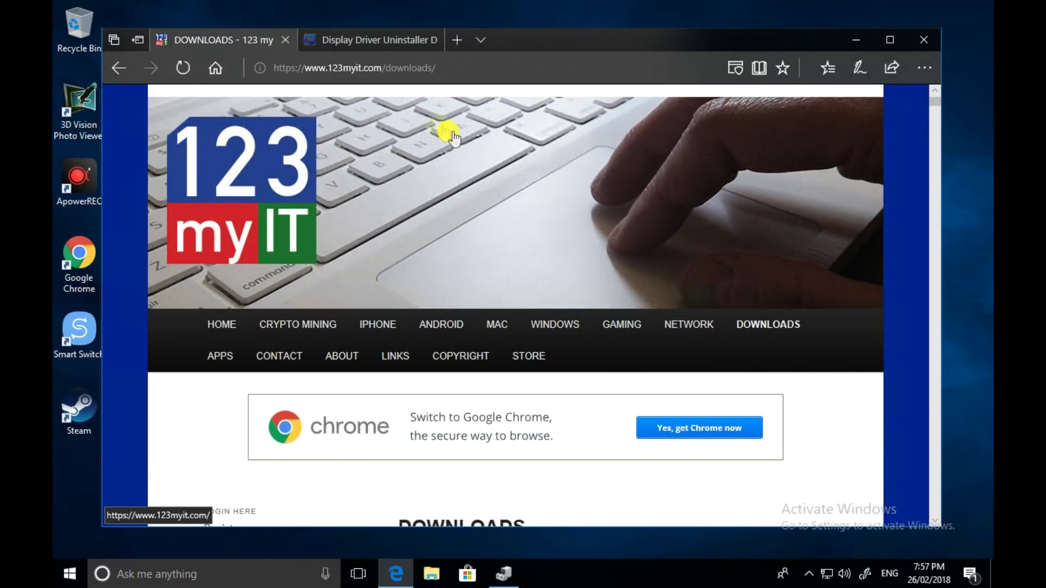
Find the Display Driver Uninstaller link under Windows 10 Mining Rig Settings on the 123myIT Downloads page.
left_click(382, 70)
left_click(572, 159)
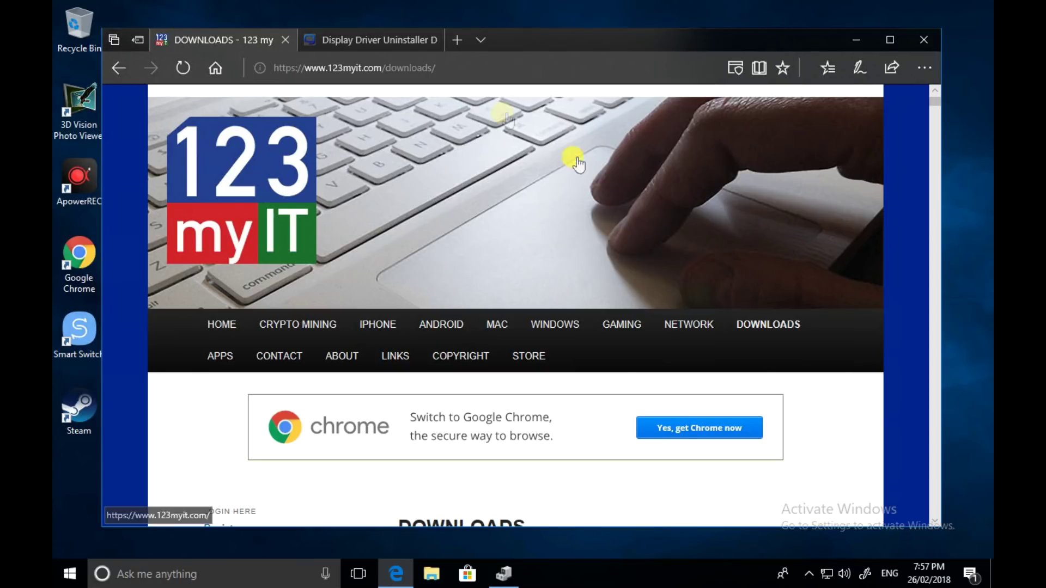
scroll(770, 329, "down", 5)
scroll(770, 325, "down", 15)
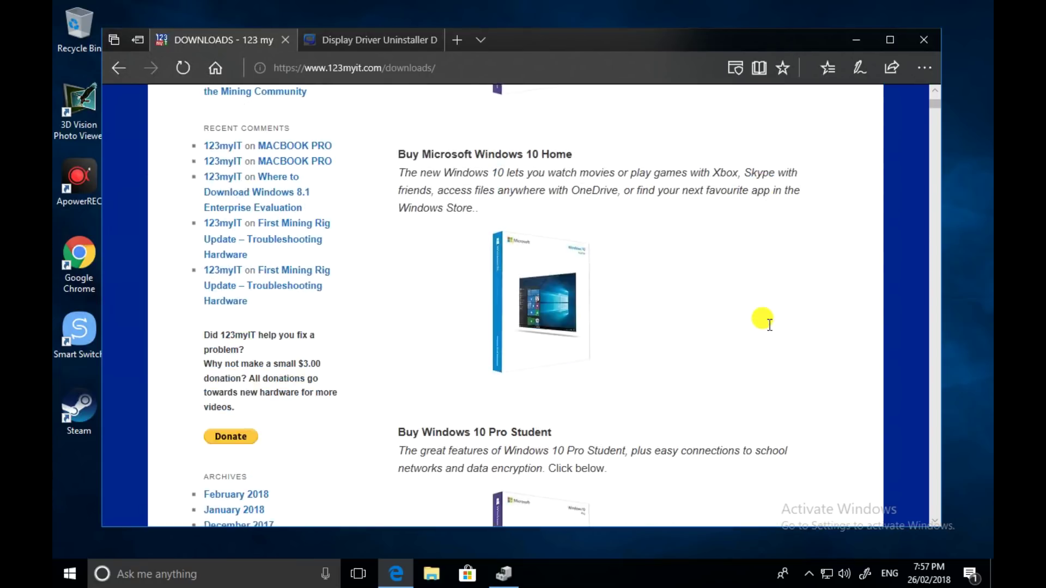
scroll(766, 324, "down", 3)
scroll(766, 324, "up", 4)
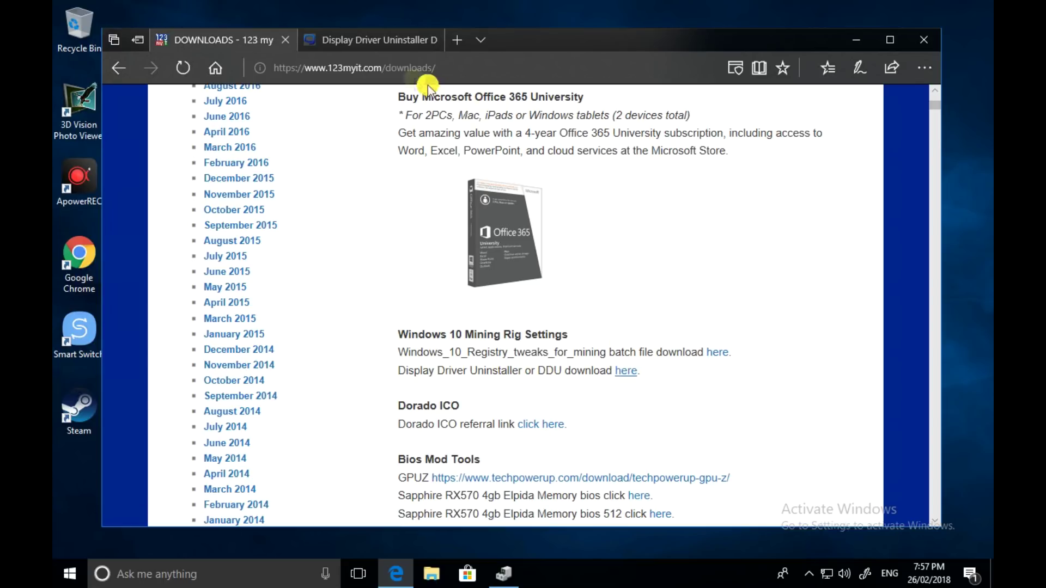
Return to Guru3D's Display Driver Uninstaller details page and start the DDU download from one of the listed mirrors.
left_click(376, 39)
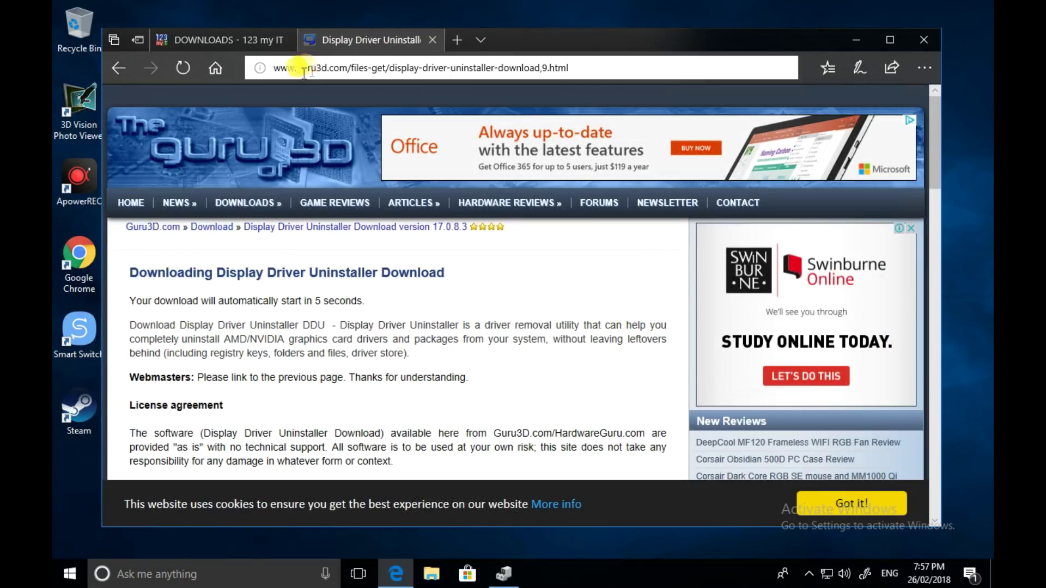
key("alt+Left")
scroll(319, 182, "down", 6)
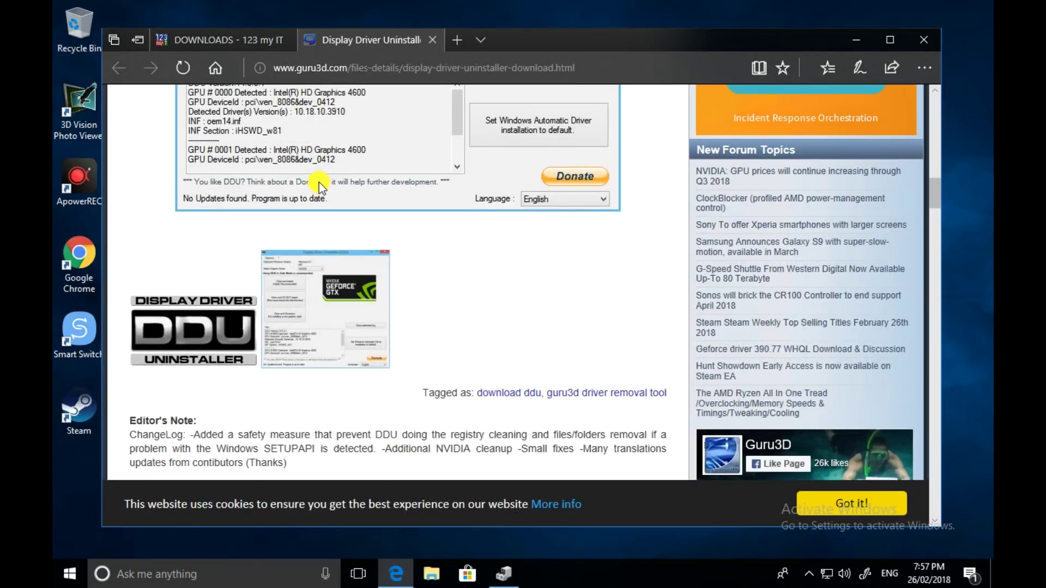
scroll(318, 182, "down", 6)
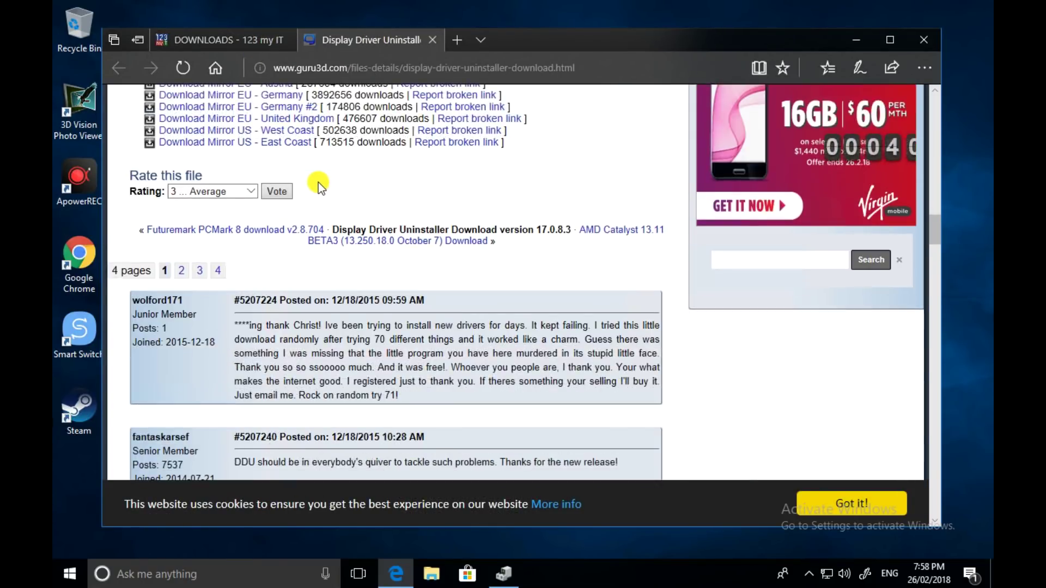
scroll(284, 201, "up", 2)
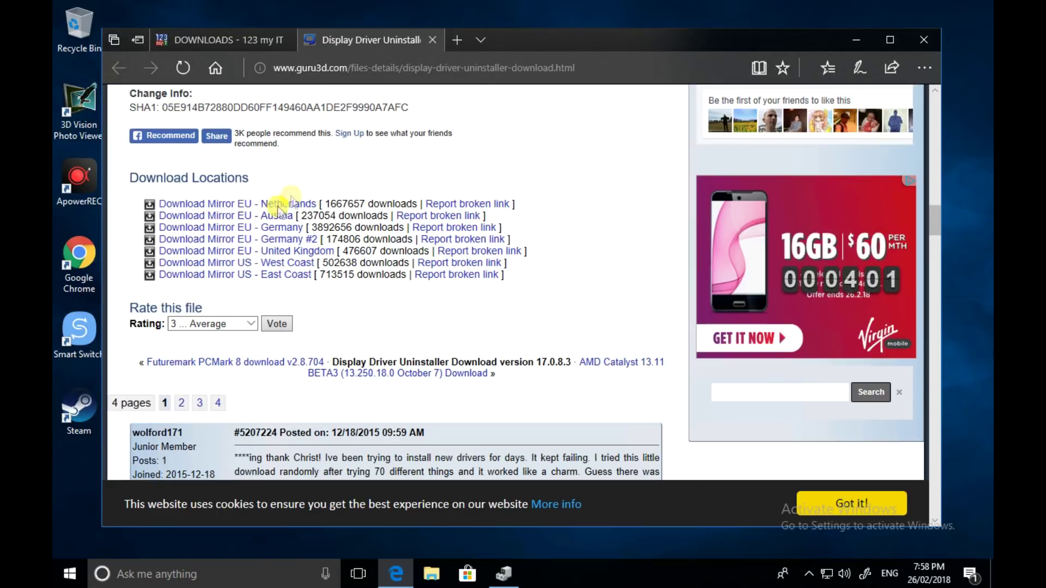
left_click(201, 264)
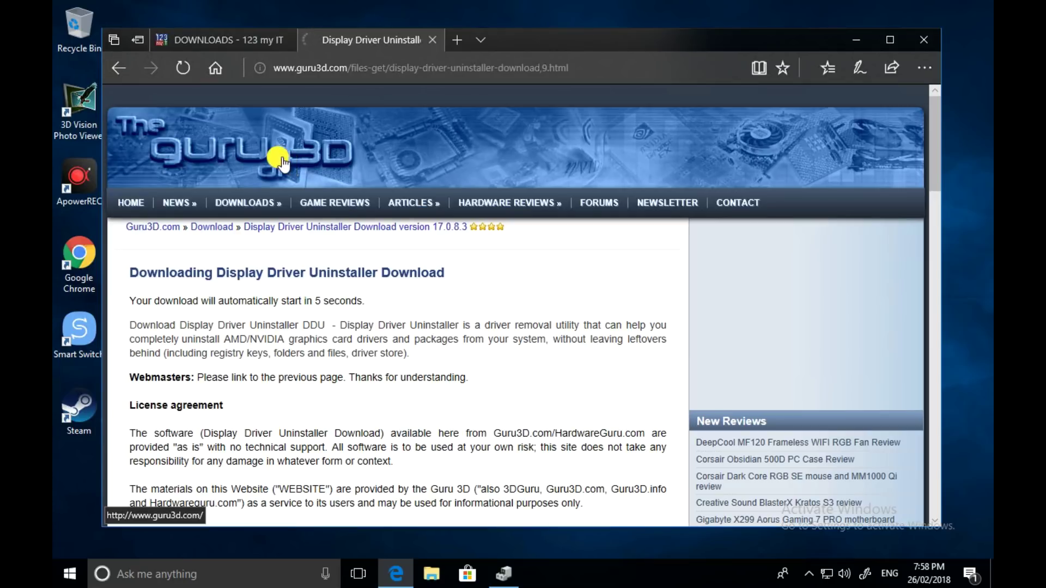
scroll(305, 277, "down", 10)
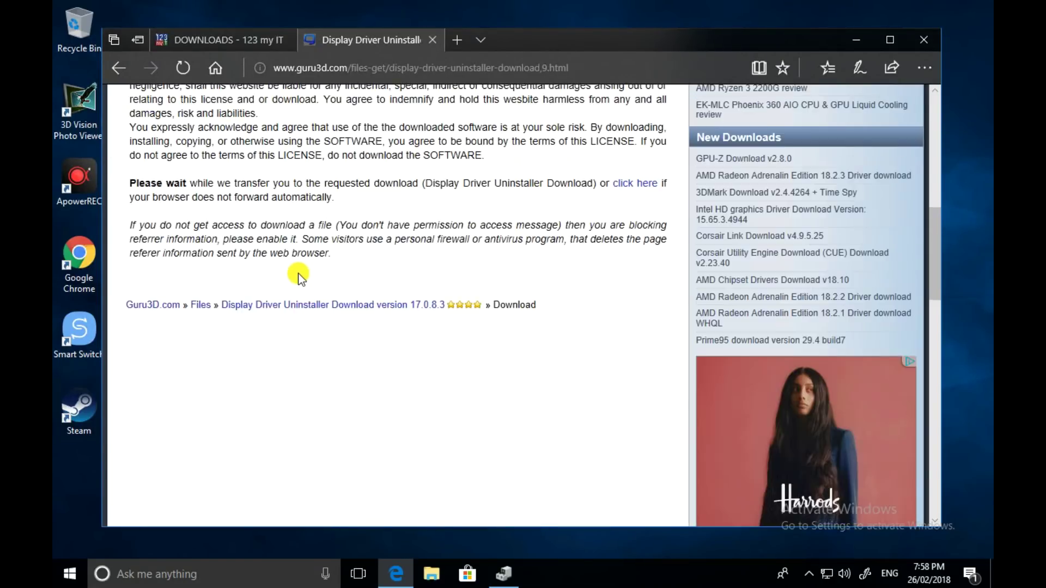
scroll(297, 272, "up", 8)
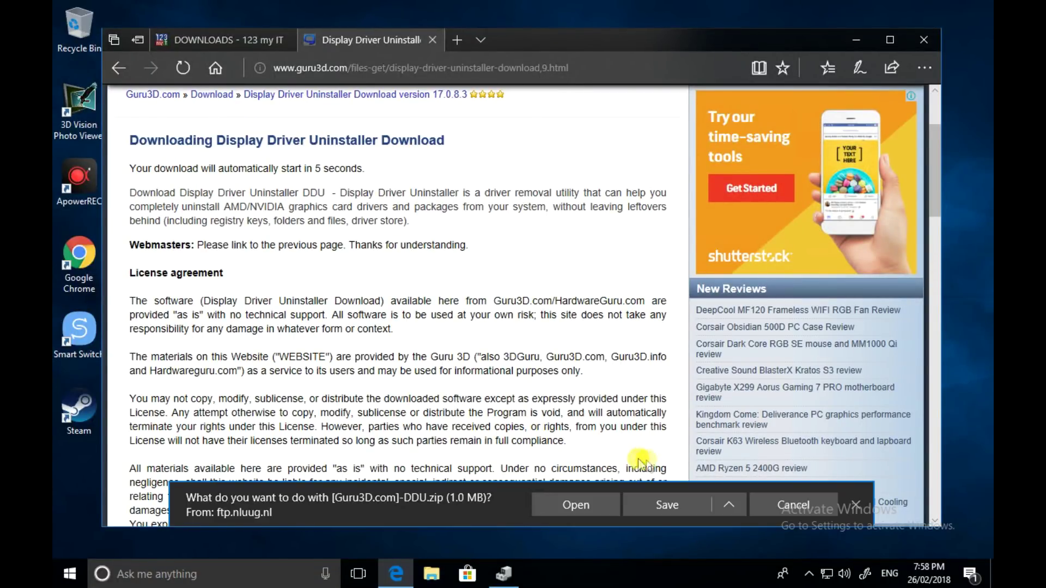
Minimize the open windows and extract all files from the [Guru3D.com]-DDU archive to a folder on the desktop.
left_click(856, 39)
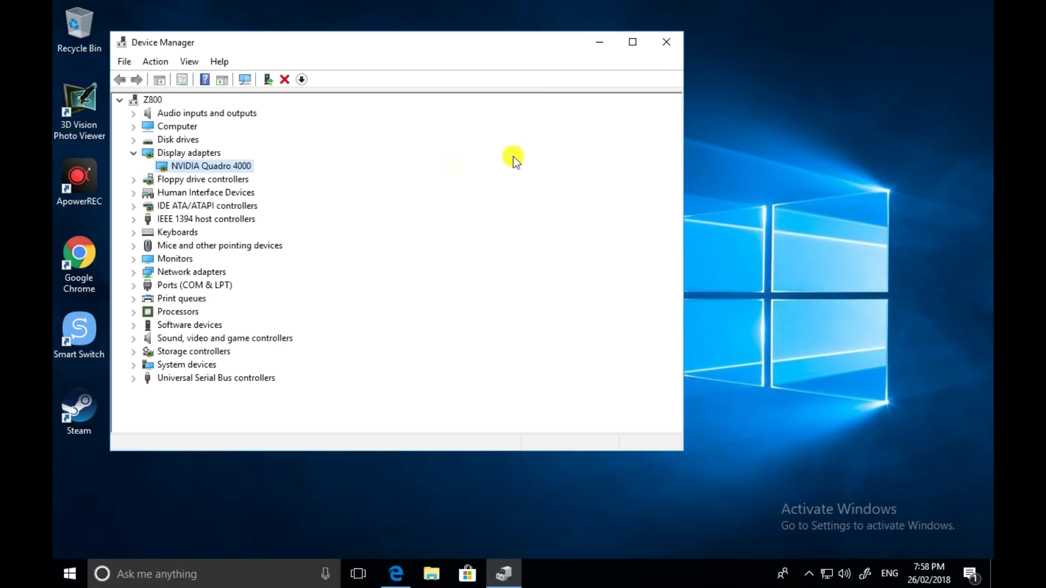
left_click(599, 44)
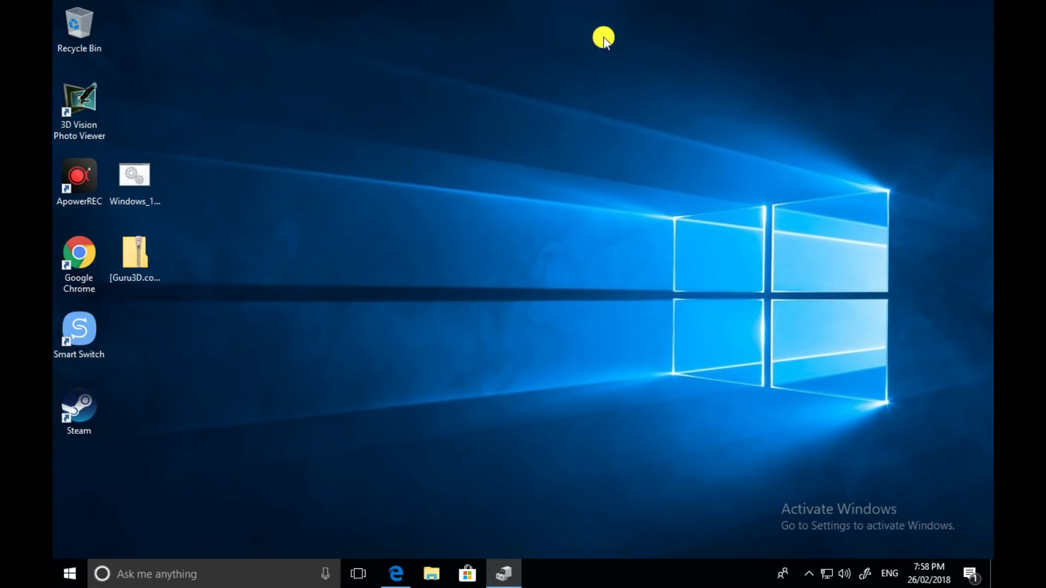
double_click(146, 260)
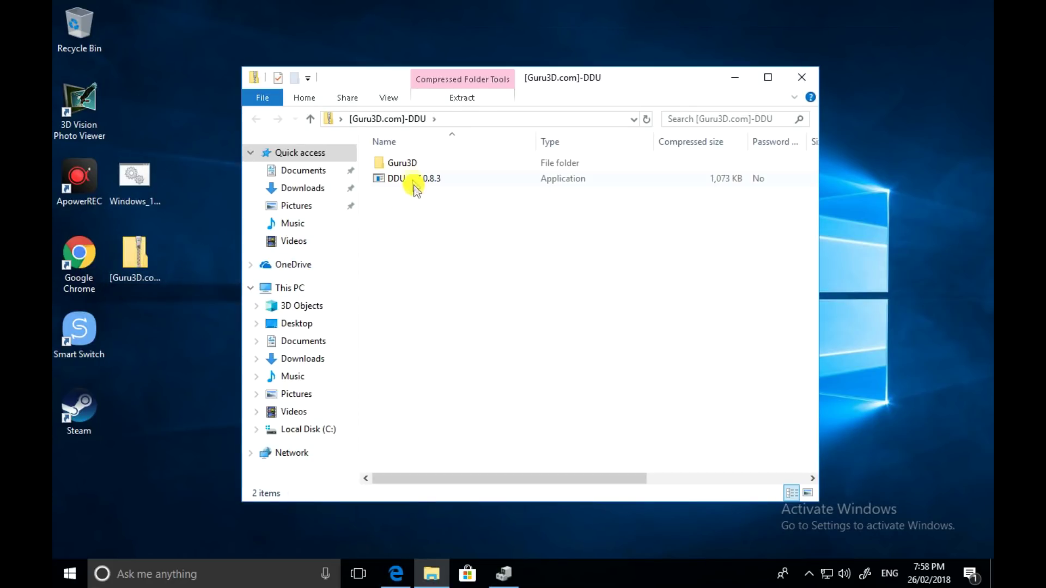
left_click(417, 182)
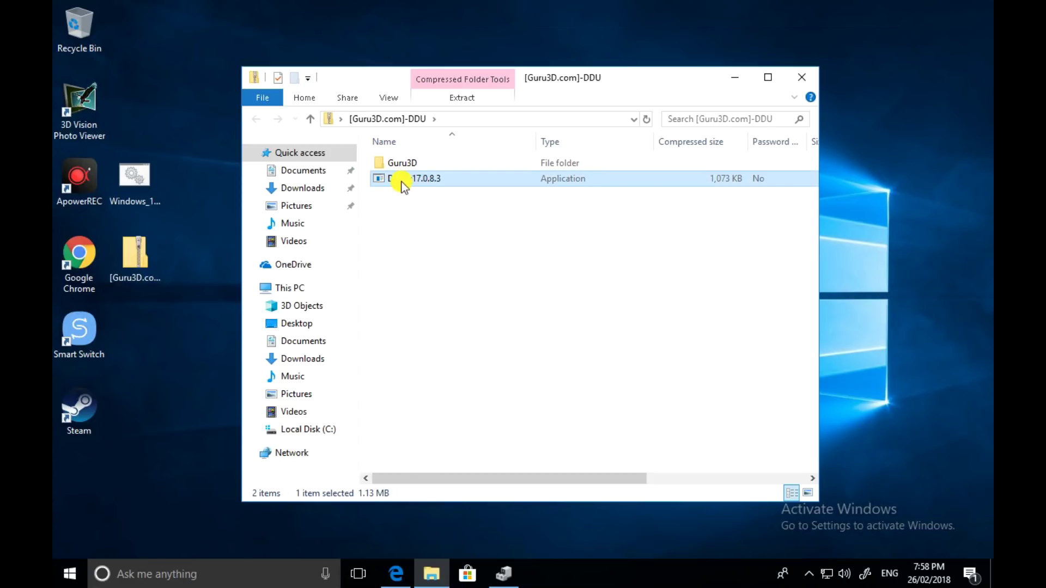
key("ctrl+a")
left_click(462, 97)
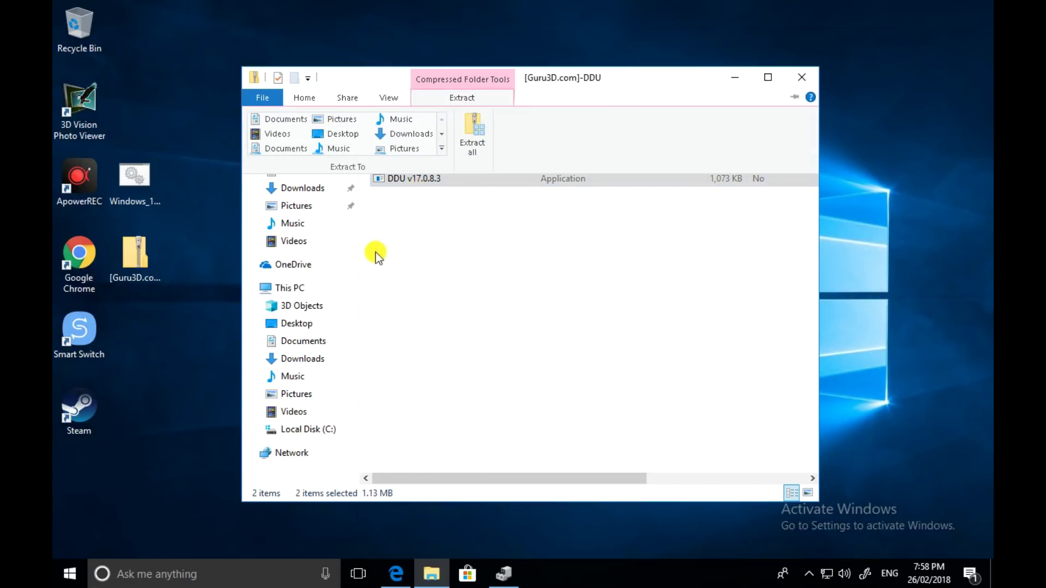
left_click(466, 143)
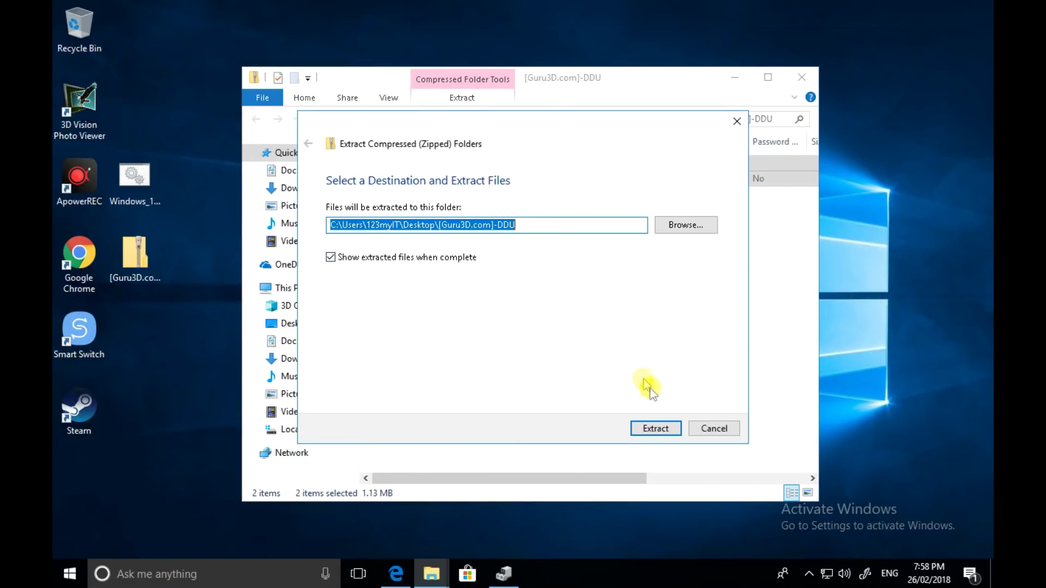
left_click(633, 427)
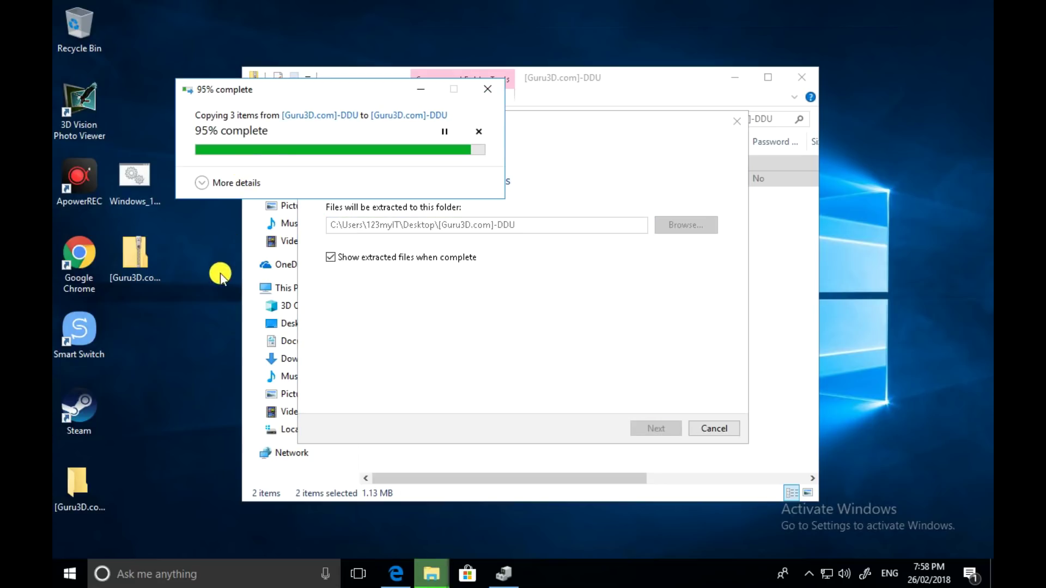
Open Device Manager, expand Display adapters and select the NVIDIA Quadro 4000.
right_click(70, 574)
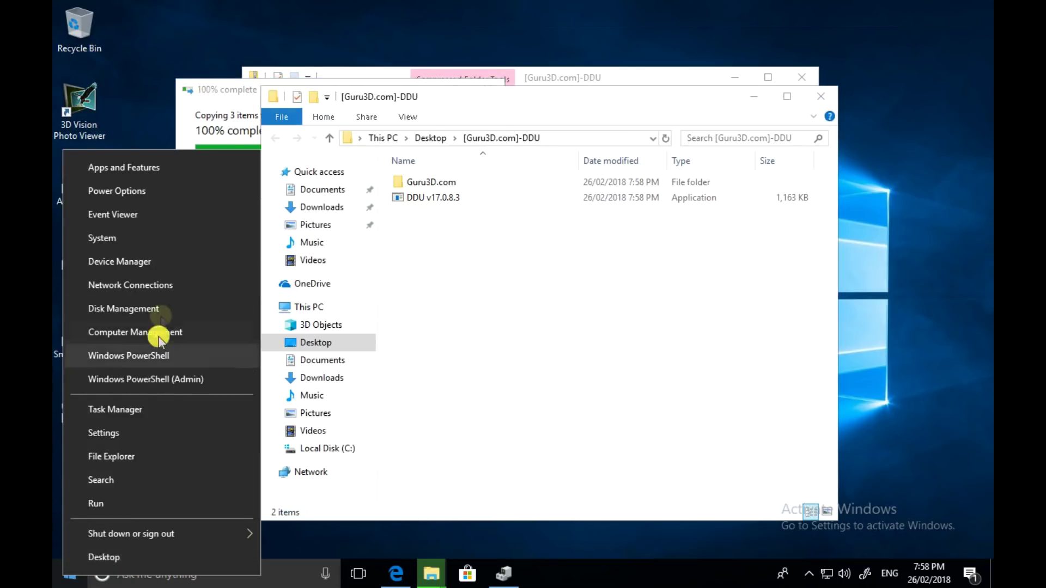
left_click(67, 582)
right_click(67, 581)
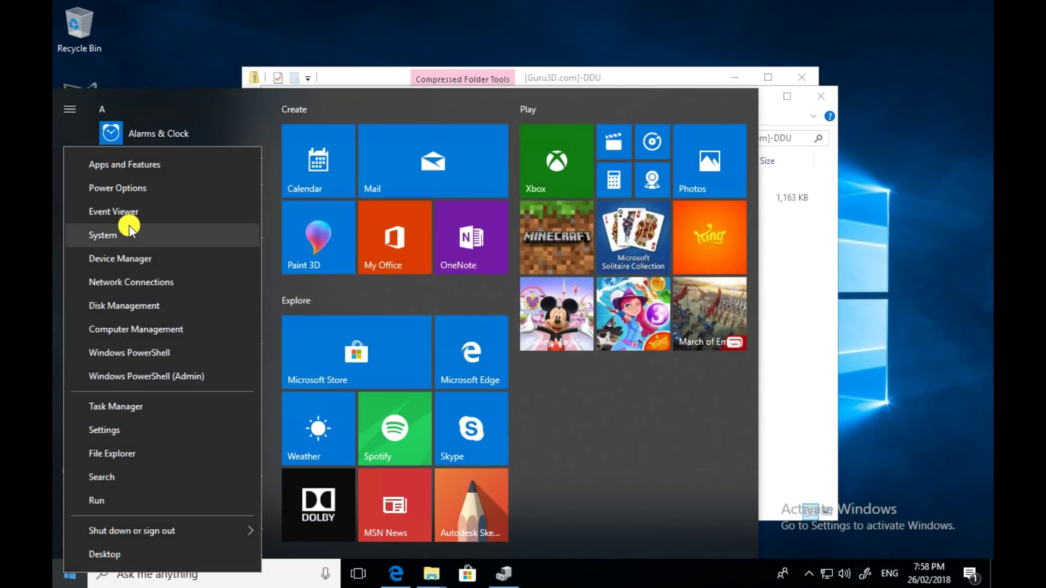
left_click(116, 258)
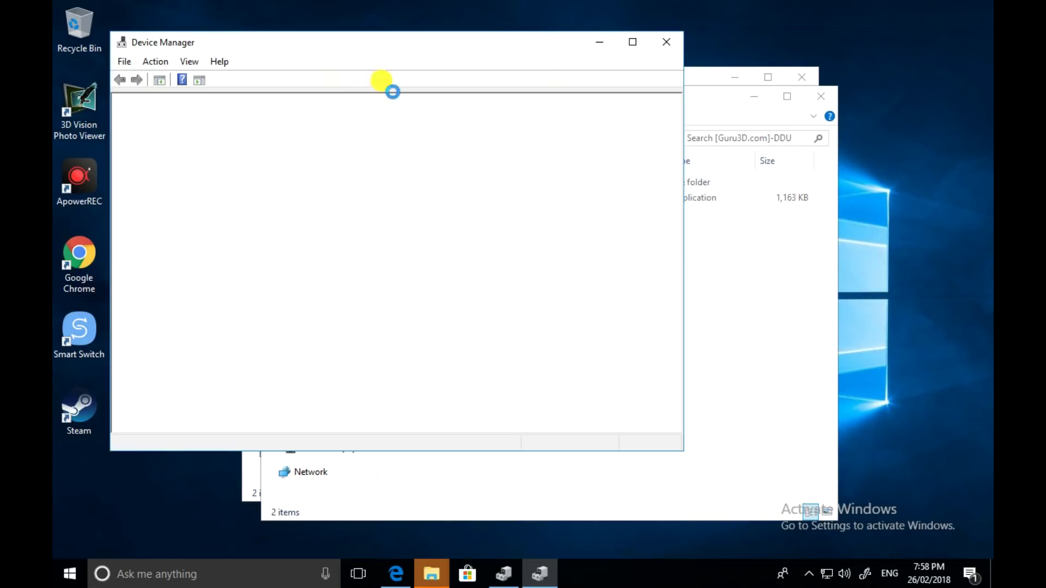
left_click(133, 154)
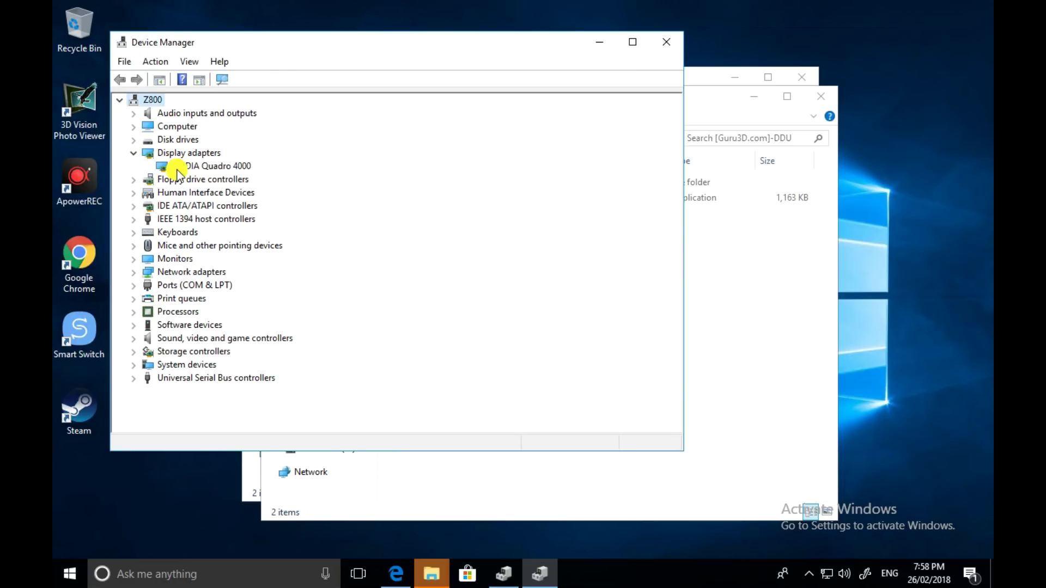
left_click(173, 167)
left_click(184, 154)
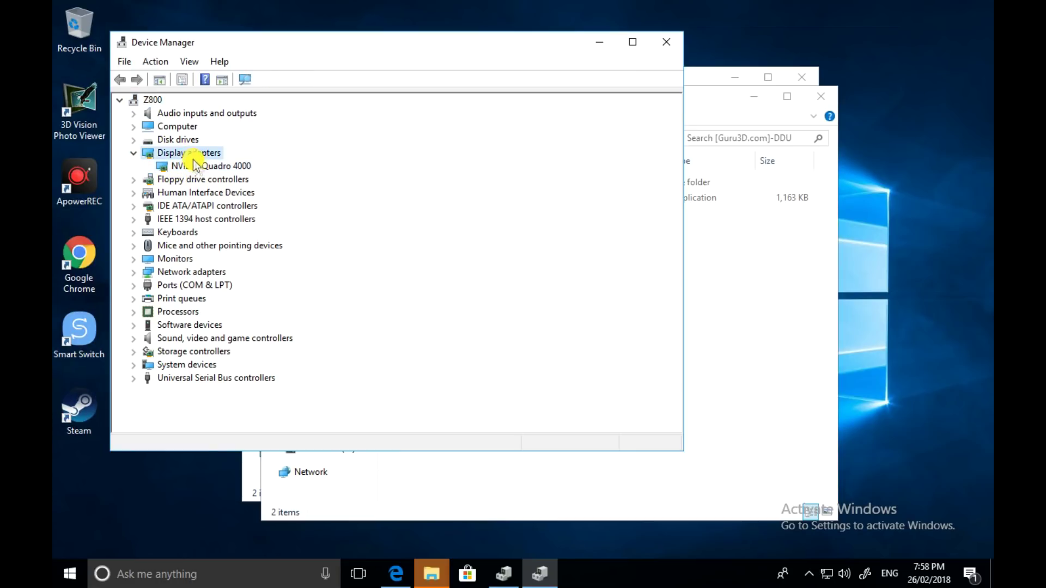
left_click(169, 166)
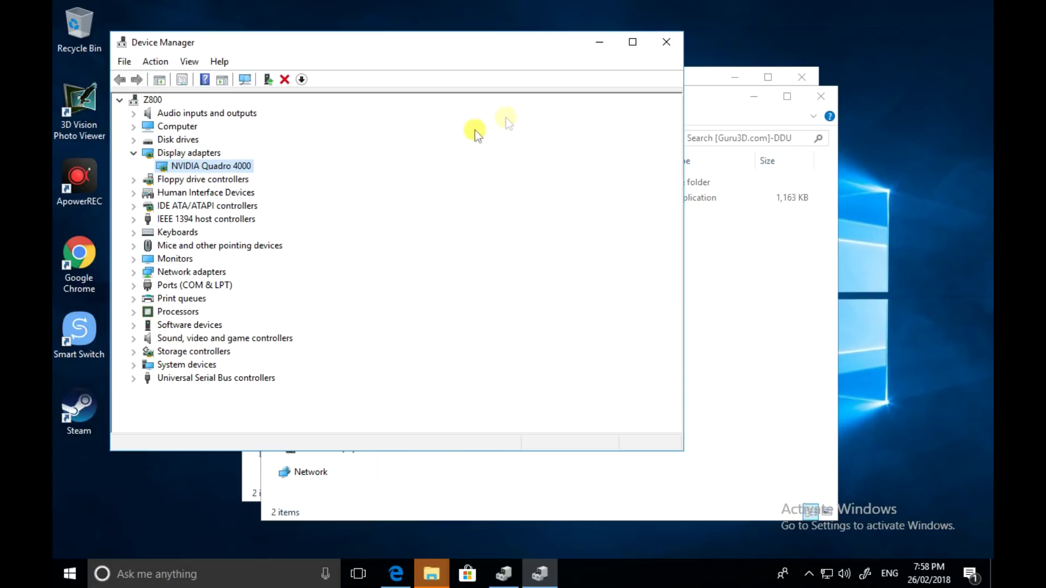
Move Device Manager aside, open the extracted [Guru3D.com]-DDU folder from the desktop and select the DDU v17.0.8.3 application.
left_click_drag(509, 40, 782, 73)
left_click(132, 330)
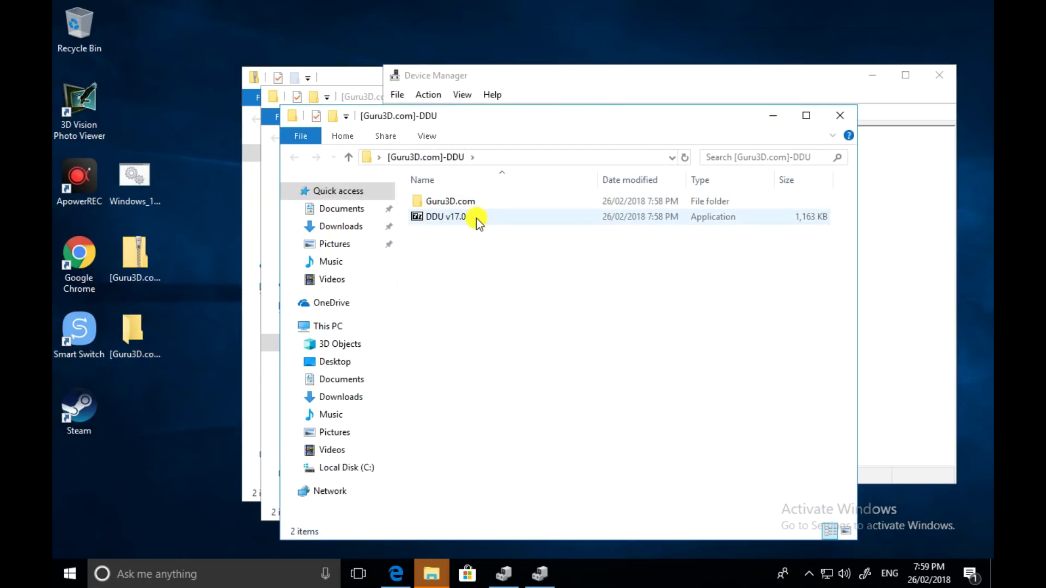
left_click(476, 218)
Examine the driver provider and driver date in the NVIDIA Quadro 4000 properties in Device Manager, and close the properties.
left_click(596, 82)
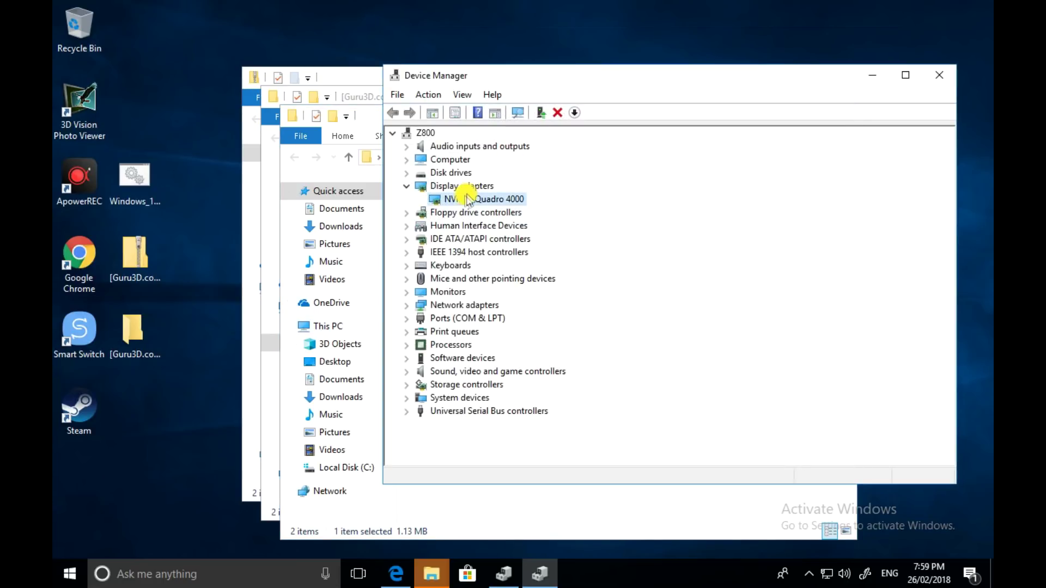
right_click(499, 198)
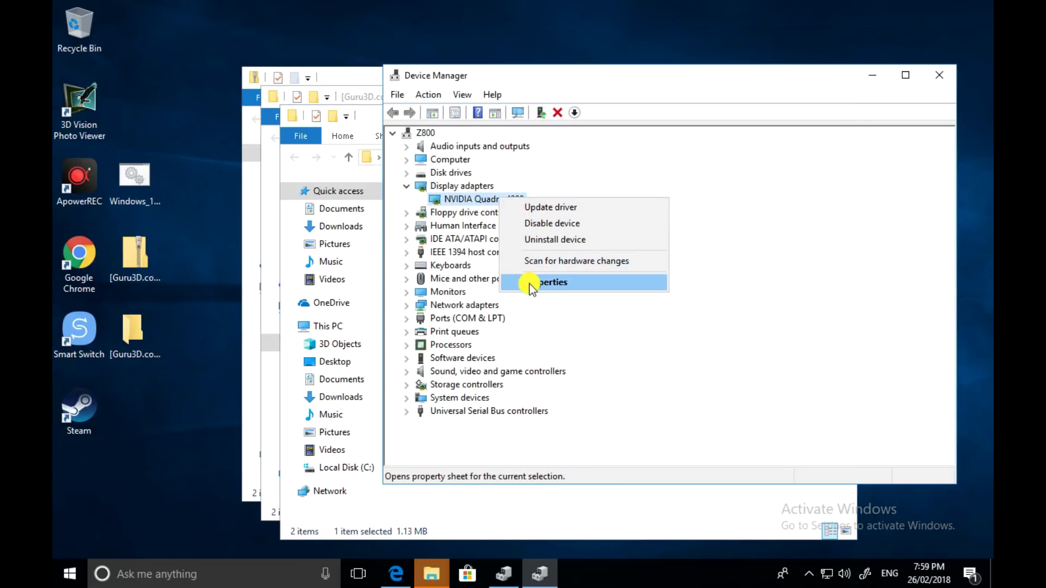
left_click(543, 281)
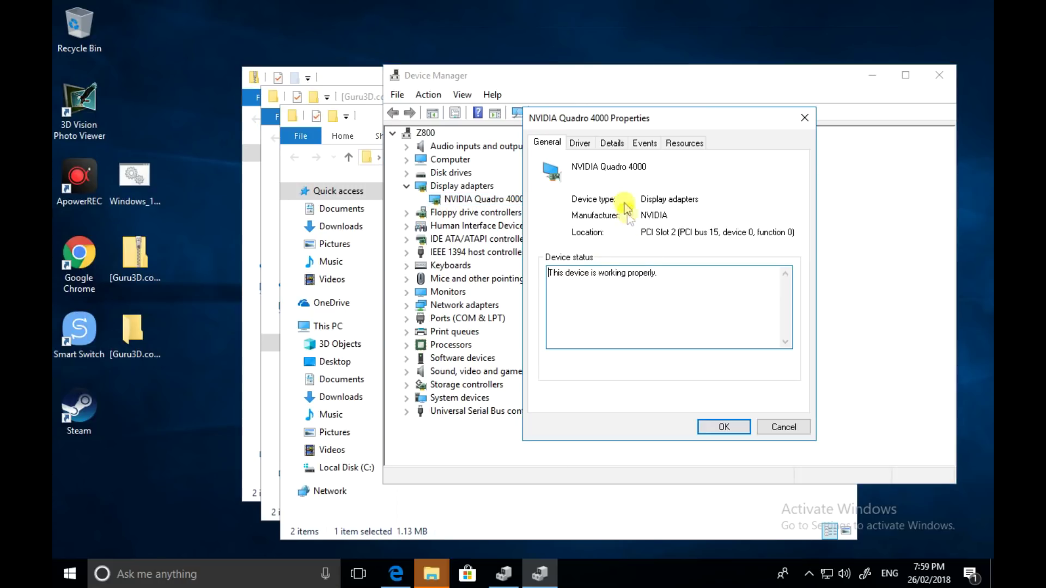
left_click(580, 142)
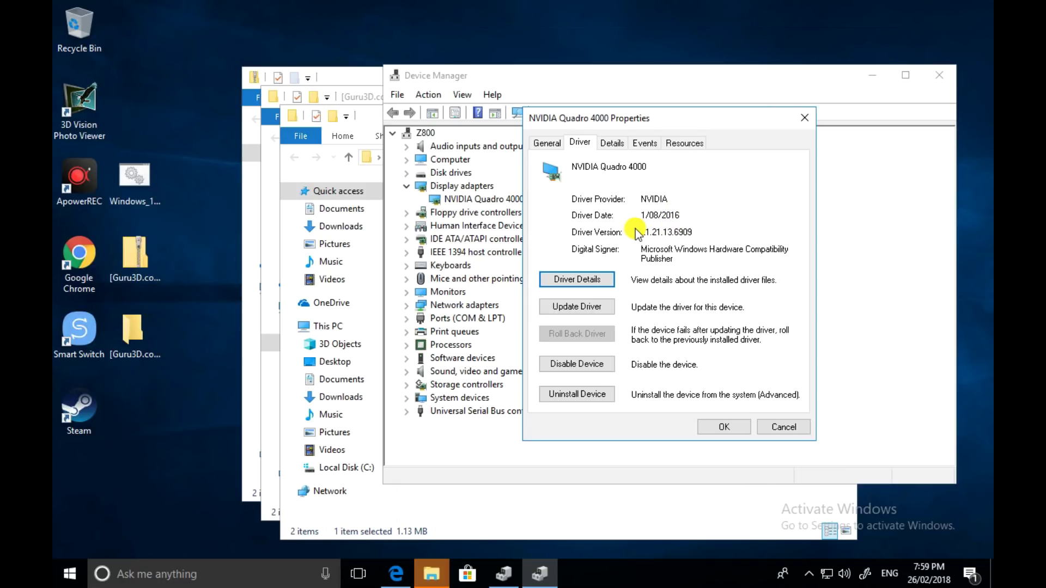
double_click(653, 199)
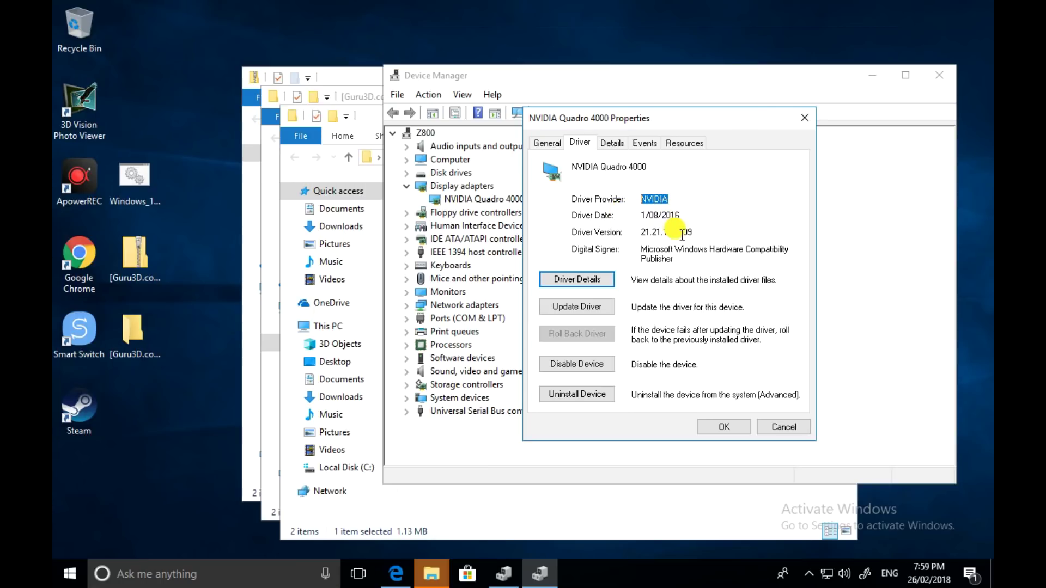
left_click(660, 209)
left_click_drag(675, 215, 636, 215)
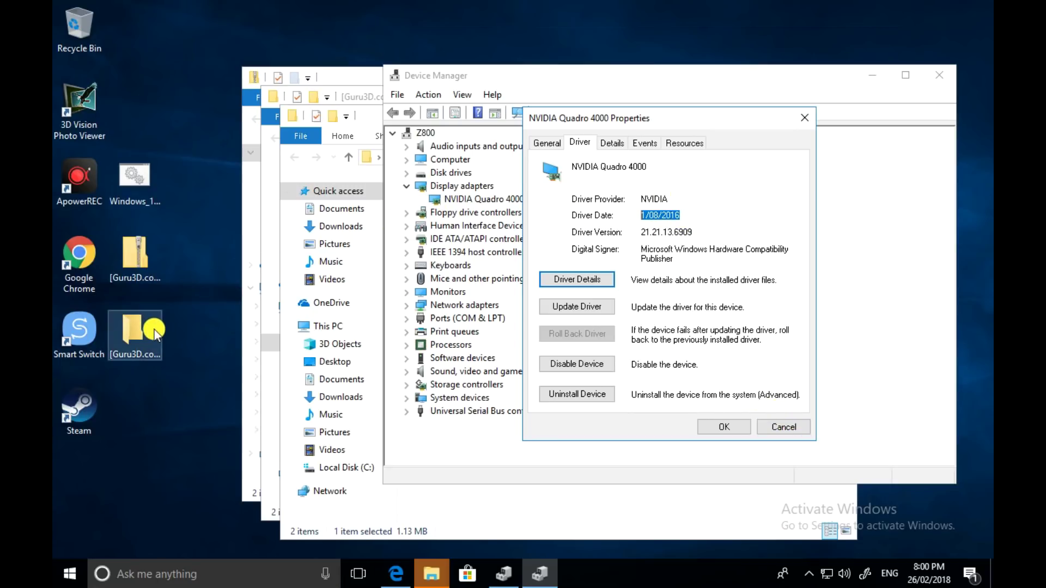
left_click(785, 426)
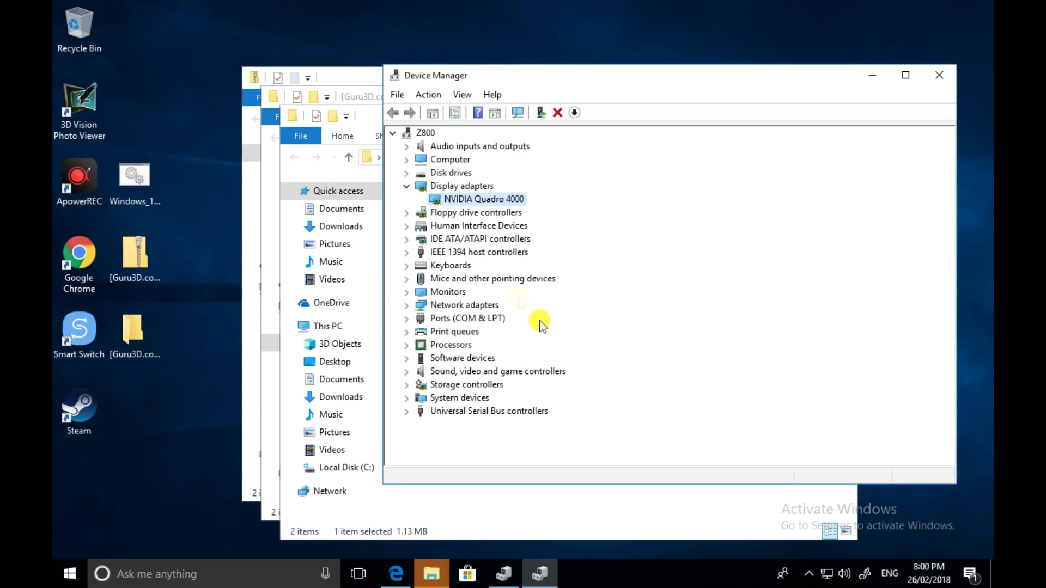
Bring the extracted DDU folder to the front and select the DDU v17.0.8.3 application again.
left_click(543, 486)
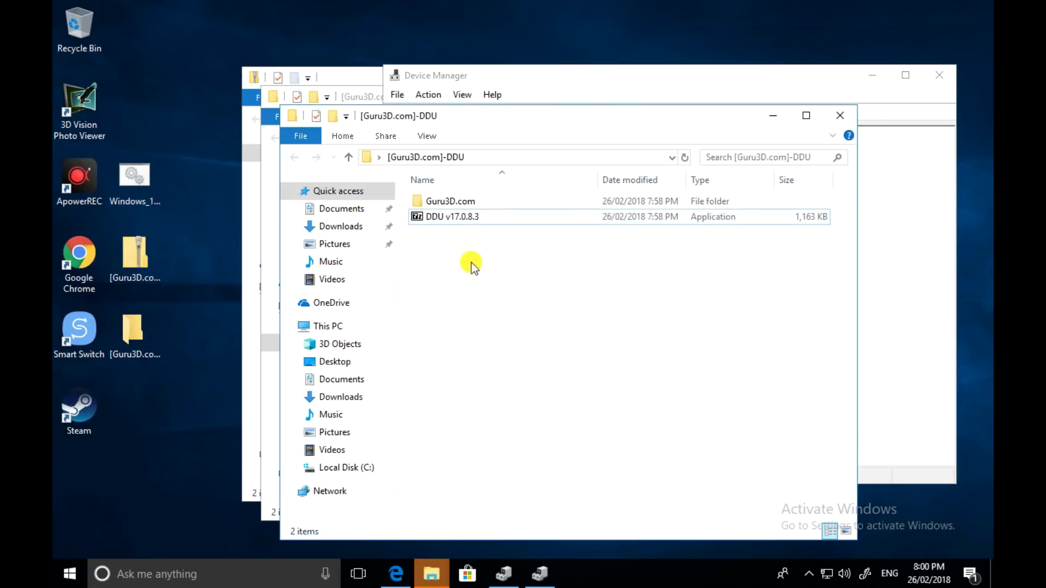
left_click(456, 221)
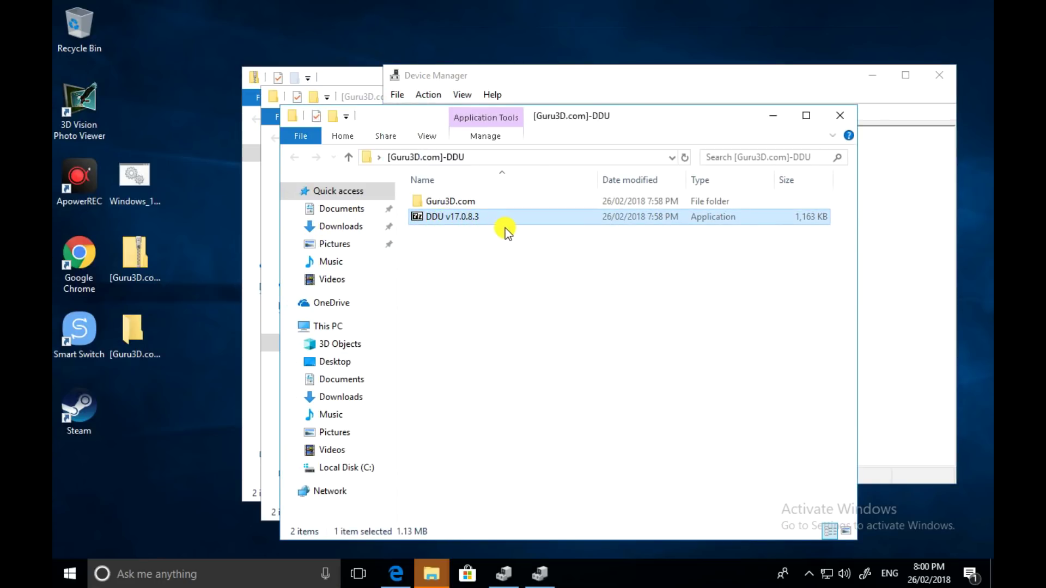
left_click(707, 99)
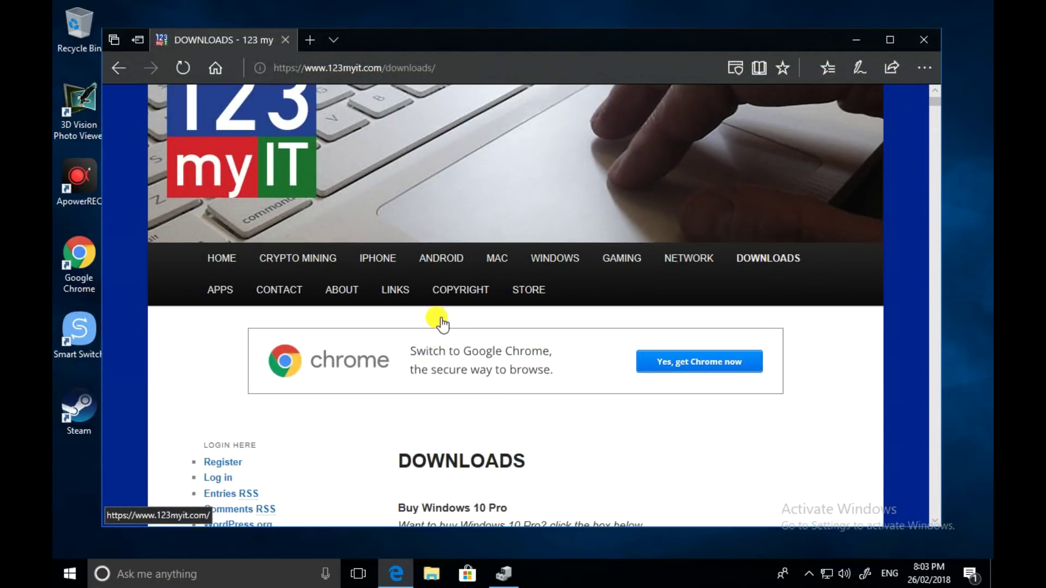
Look through the download links on the 123myIT Downloads page in the browser.
scroll(442, 324, "down", 10)
scroll(443, 323, "down", 9)
scroll(442, 317, "down", 12)
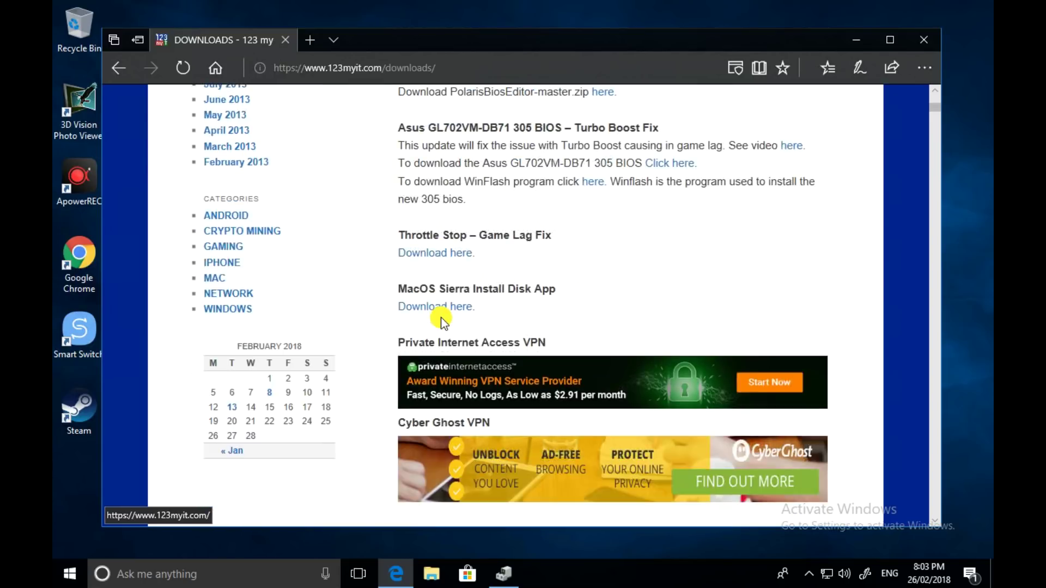